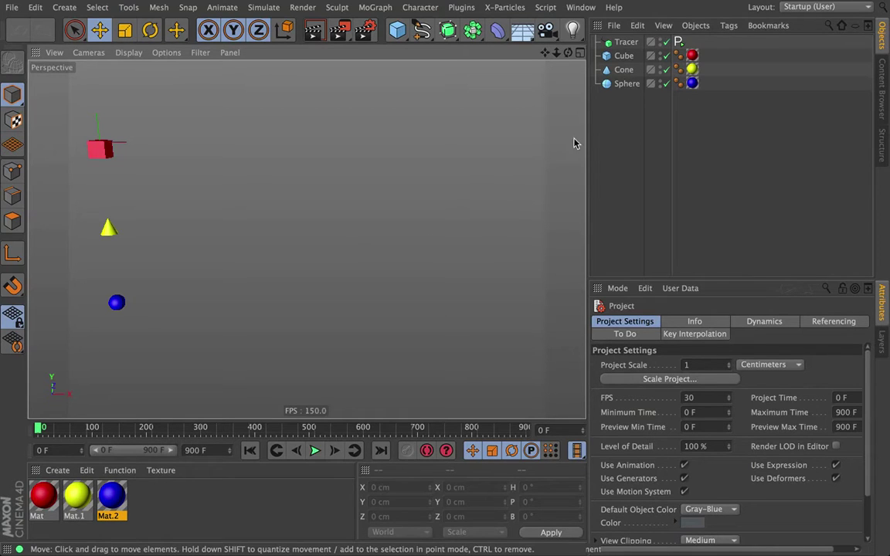
- Select the Cube and drag it up and down to test the trace, then pause and rewind to frame 0
left_click(625, 56)
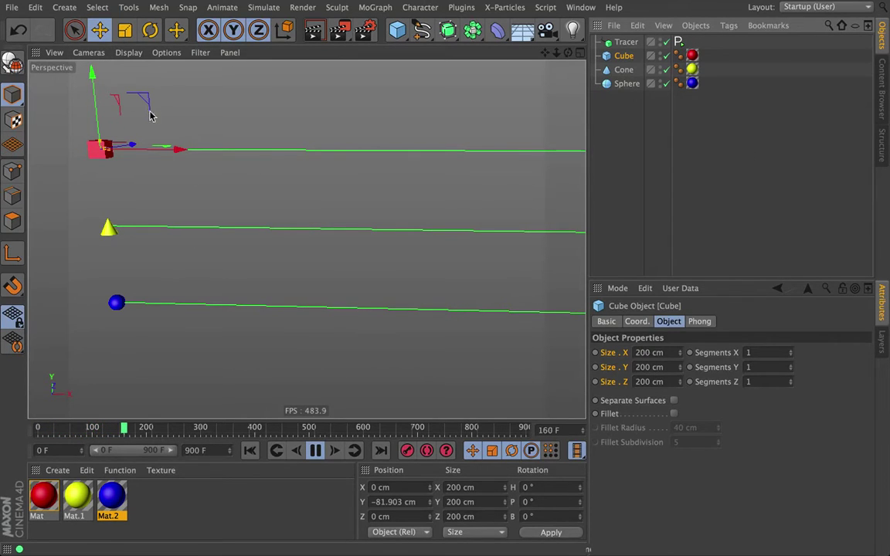
mouse_move(96, 85)
left_mouse_down()
mouse_move(87, 142)
mouse_move(88, 81)
mouse_move(94, 185)
left_mouse_up()
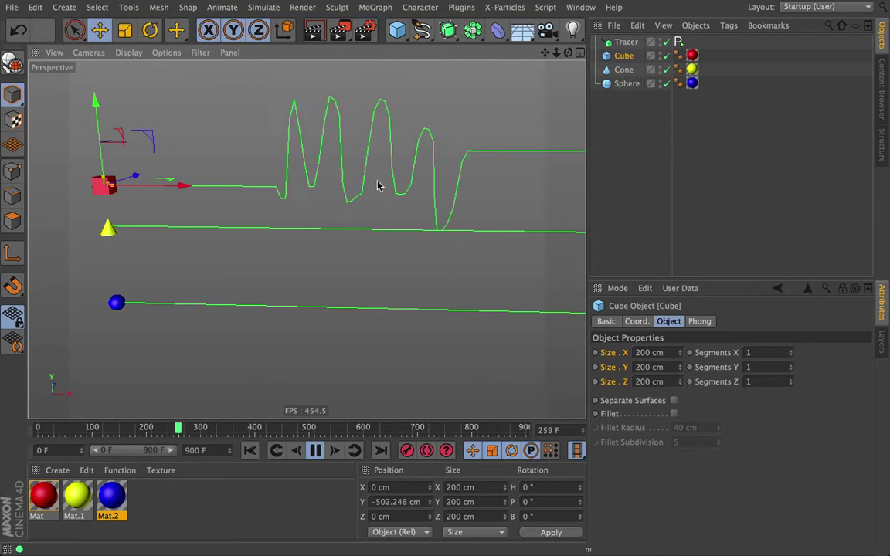
left_click(316, 450)
left_click(251, 451)
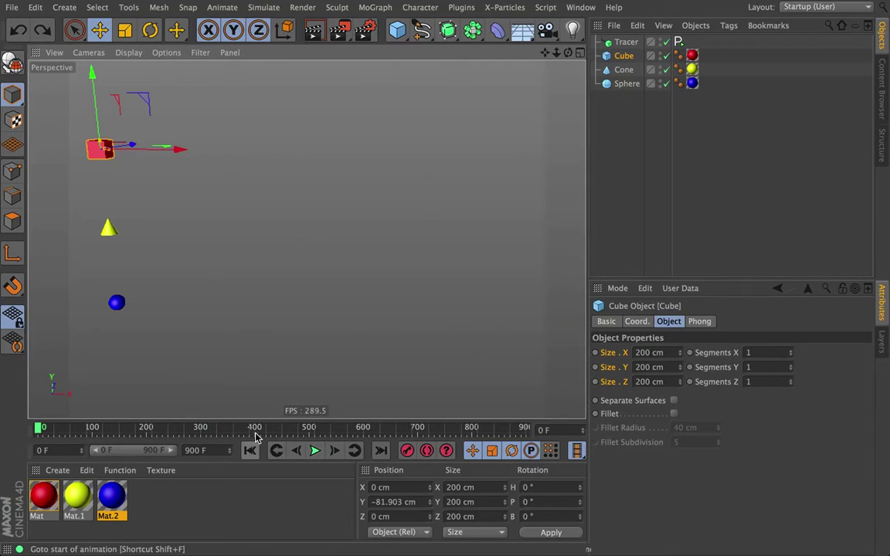
- Add a Signal tag to the Cube driving its Position Y, and enlarge its settings panel
right_click(621, 59)
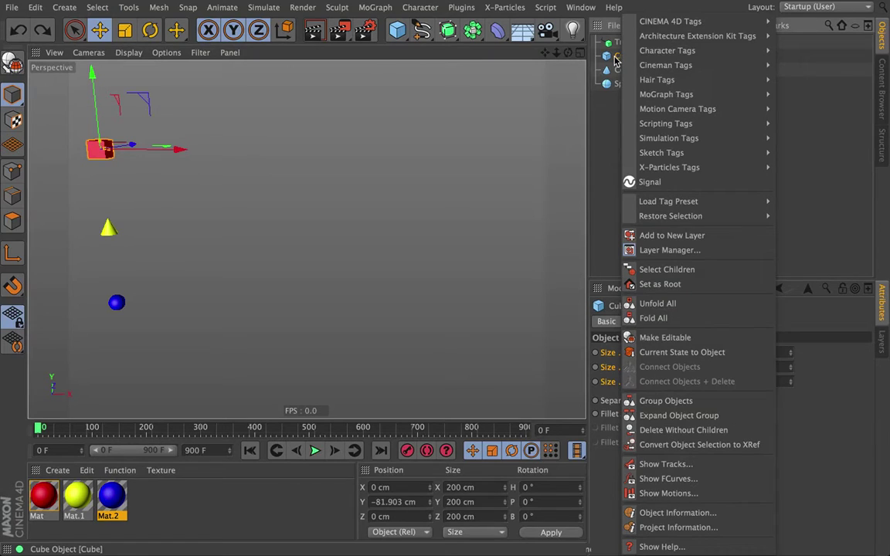
left_click(649, 181)
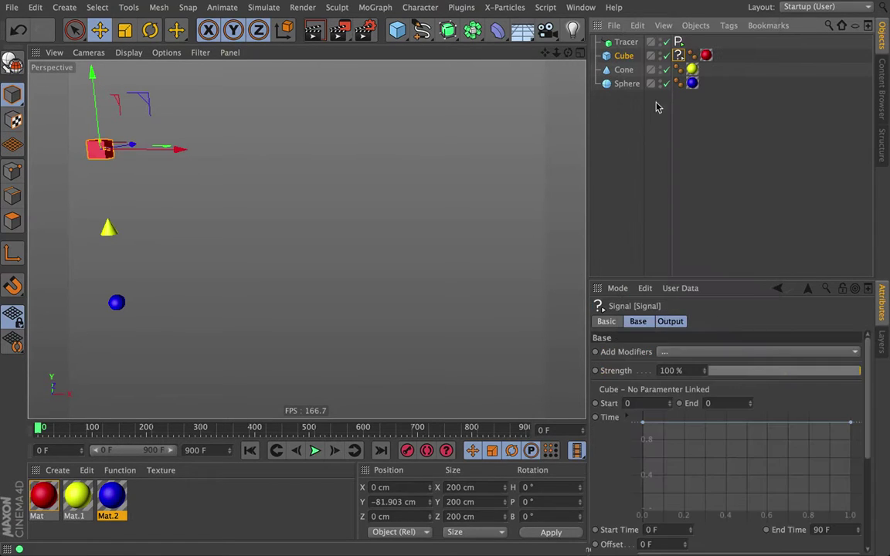
left_click(620, 56)
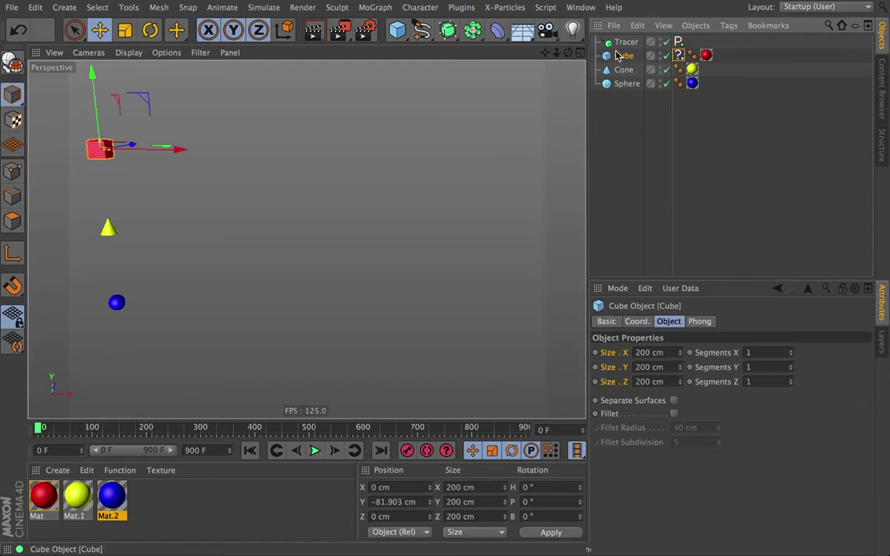
left_click(637, 322)
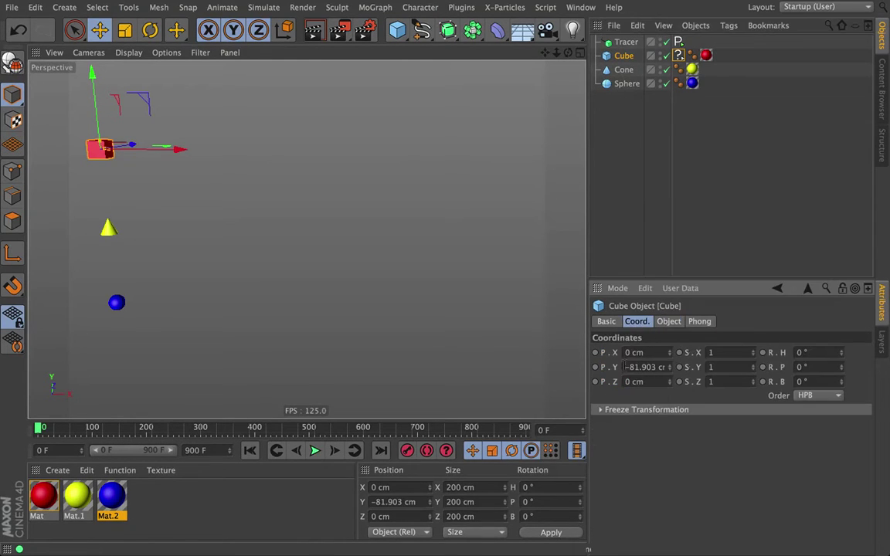
left_click(679, 56)
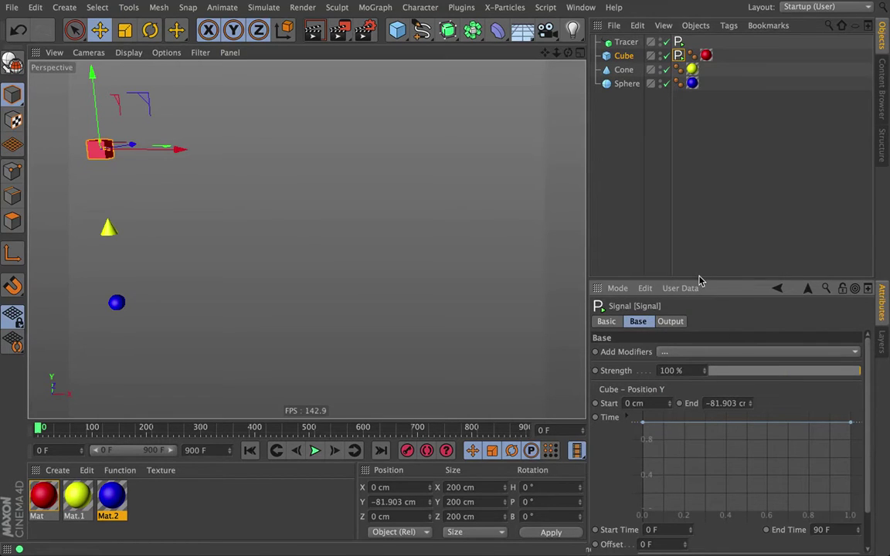
left_click_drag(697, 277, 698, 201)
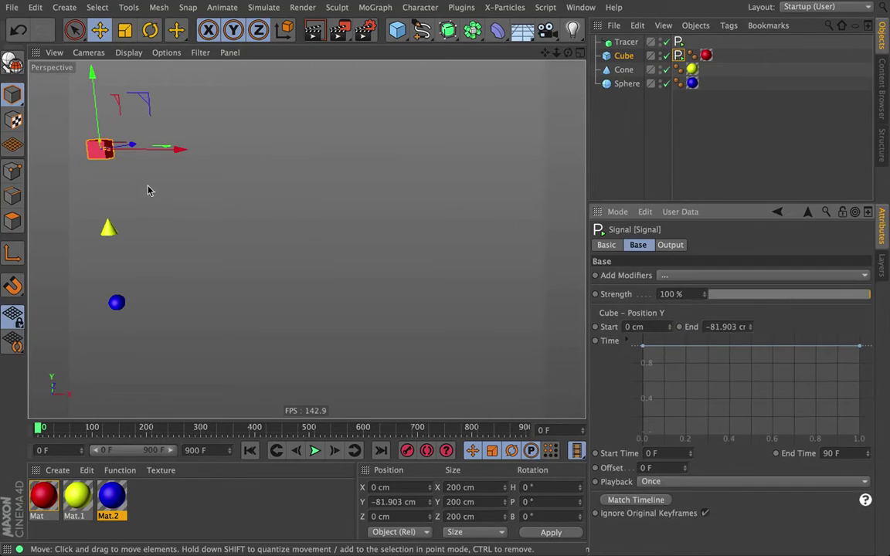
- Add a Sin modifier to the Cube's Signal tag and play to see the sine-wave trail
left_click(666, 275)
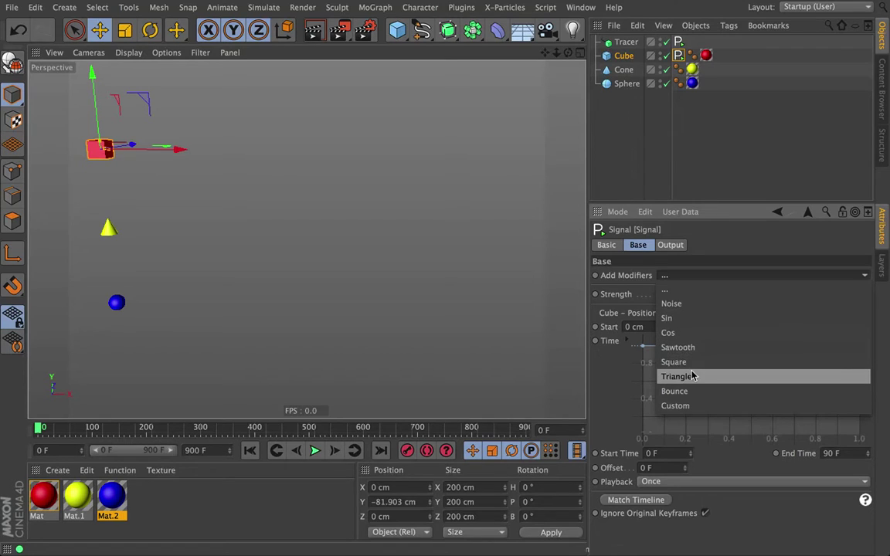
left_click(684, 323)
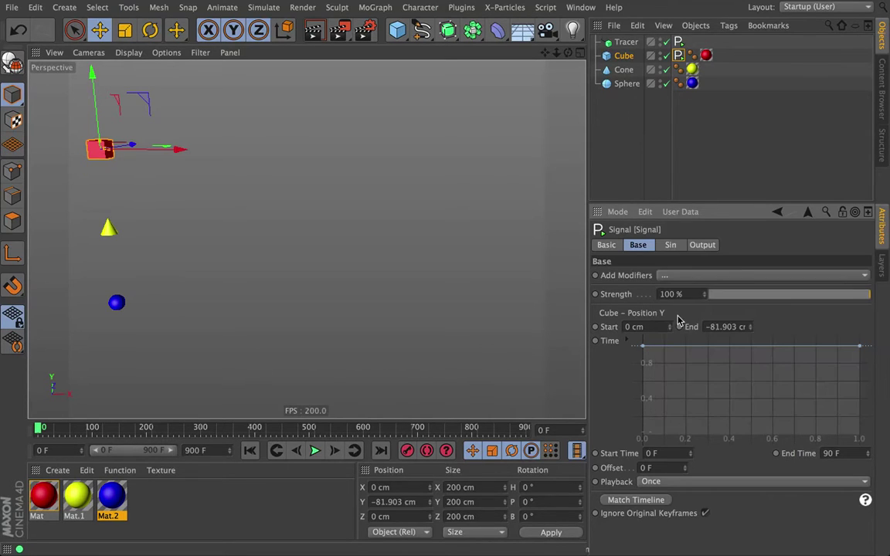
left_click(671, 246)
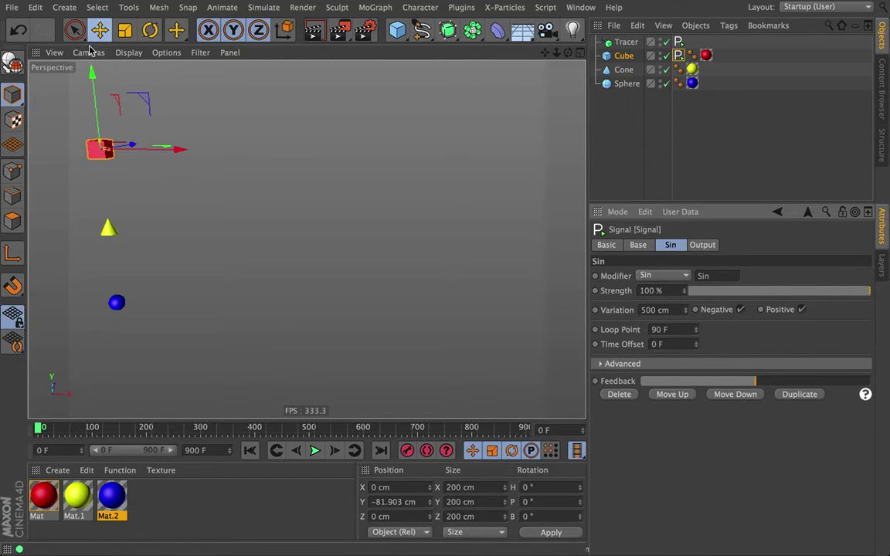
left_click(316, 451)
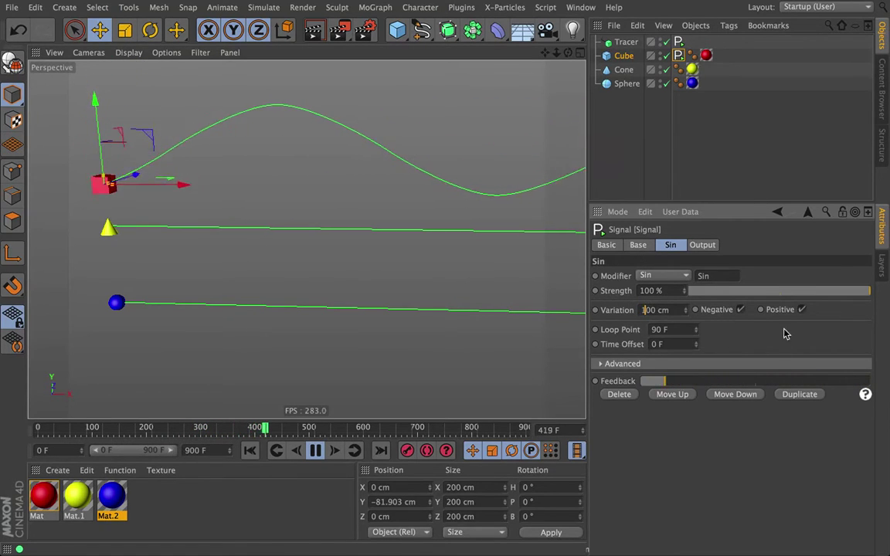
- Try a 1000 cm Sin variation, then settle on 500 cm
type("1000")
key("Return")
mouse_move(685, 310)
left_mouse_down()
mouse_move(756, 342)
mouse_move(611, 342)
mouse_move(682, 309)
left_mouse_up()
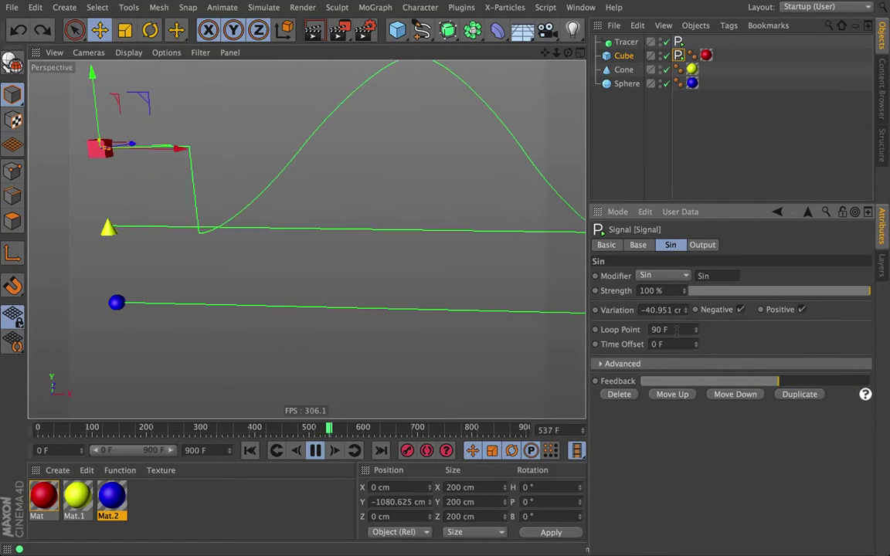
double_click(649, 309)
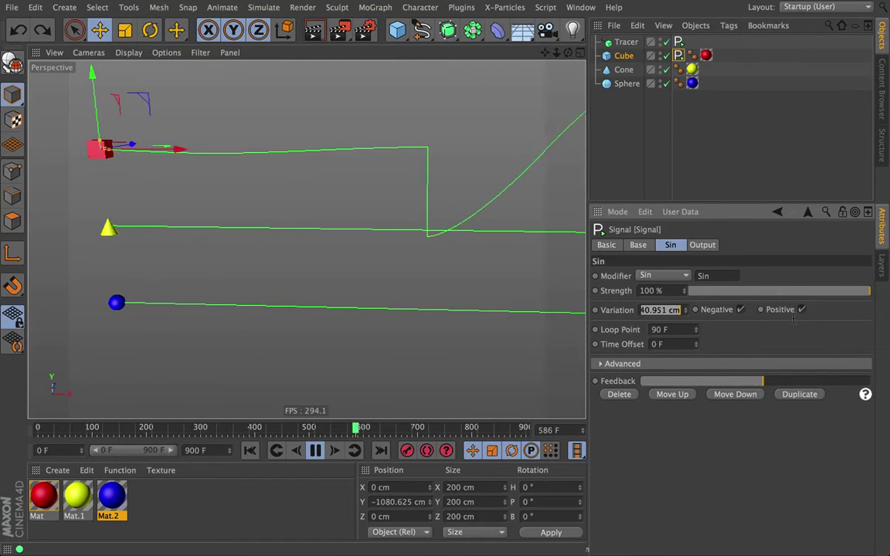
type("500")
key("Return")
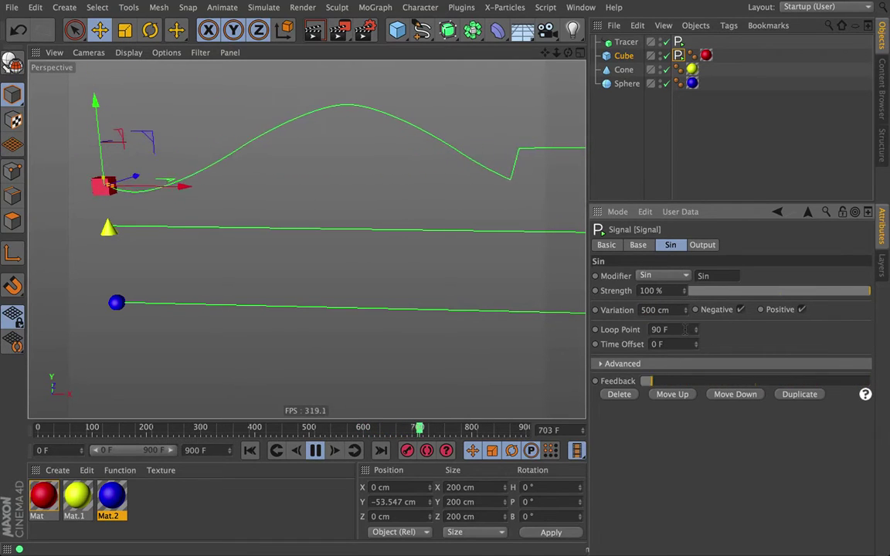
- Set the Sin modifier's Loop Point to 45 F
type("45")
key("Return")
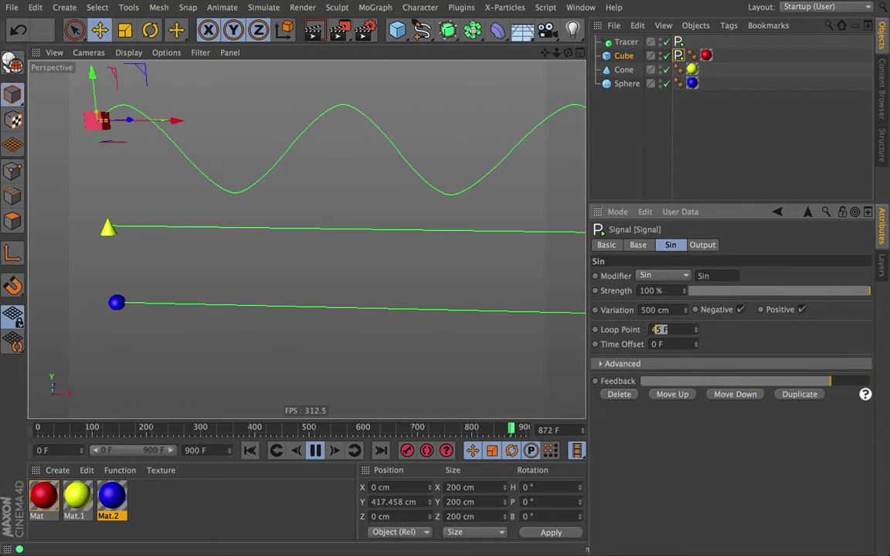
type("10")
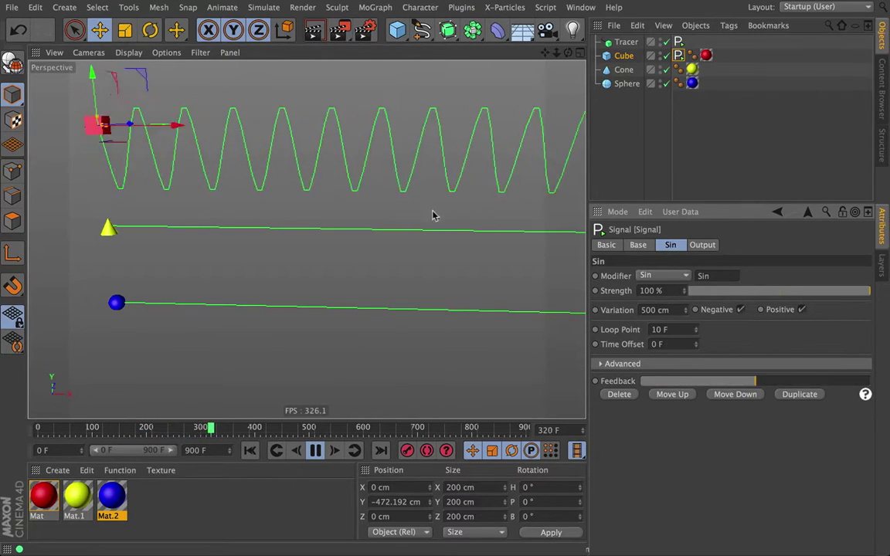
double_click(676, 330)
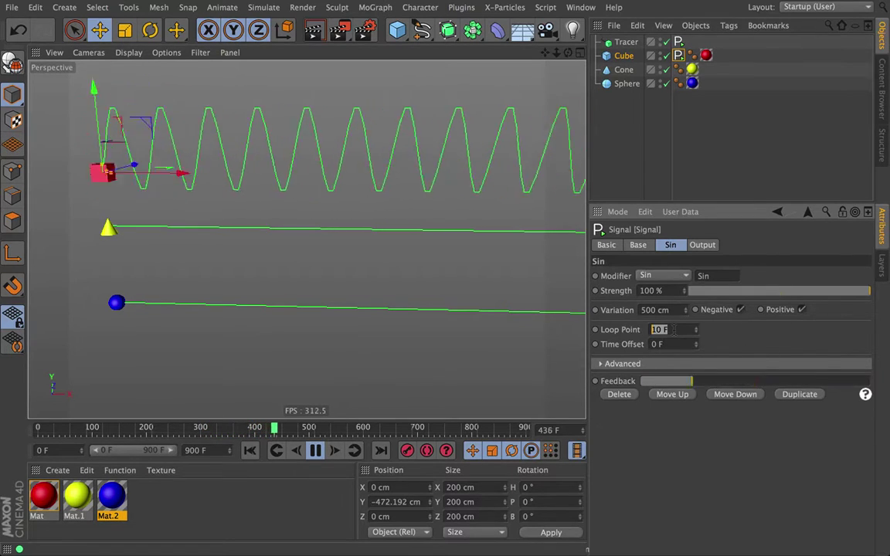
type("45")
key("Return")
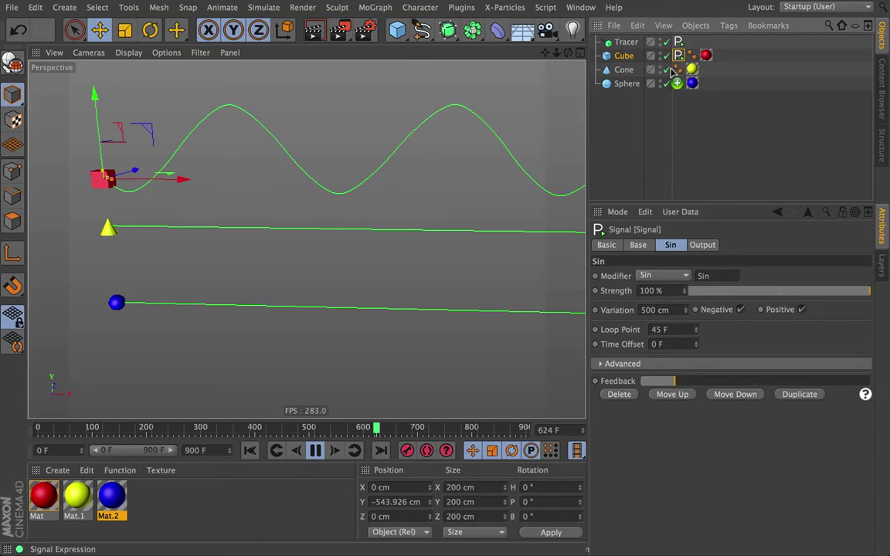
- Copy the Signal tag onto the Cone and give its Sin modifier a 5 F time offset
left_click_drag(676, 72, 678, 71, "ctrl")
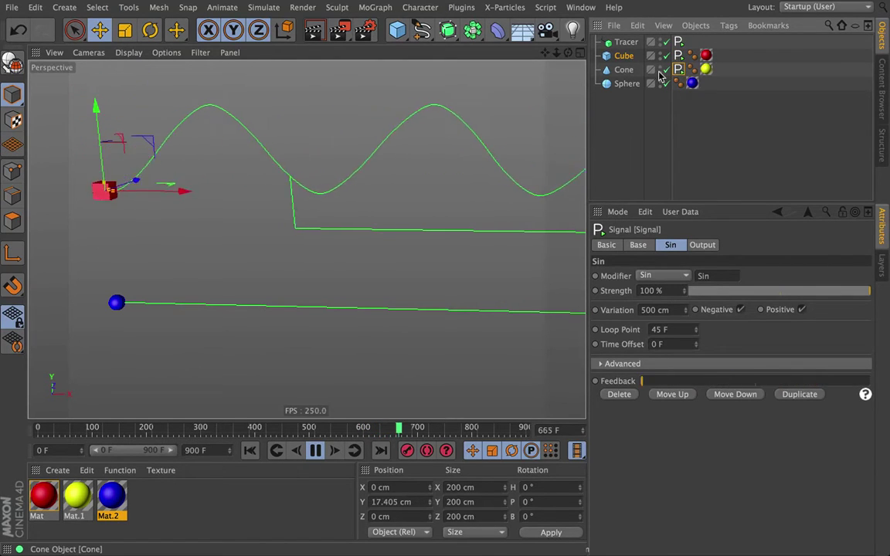
left_click(615, 72)
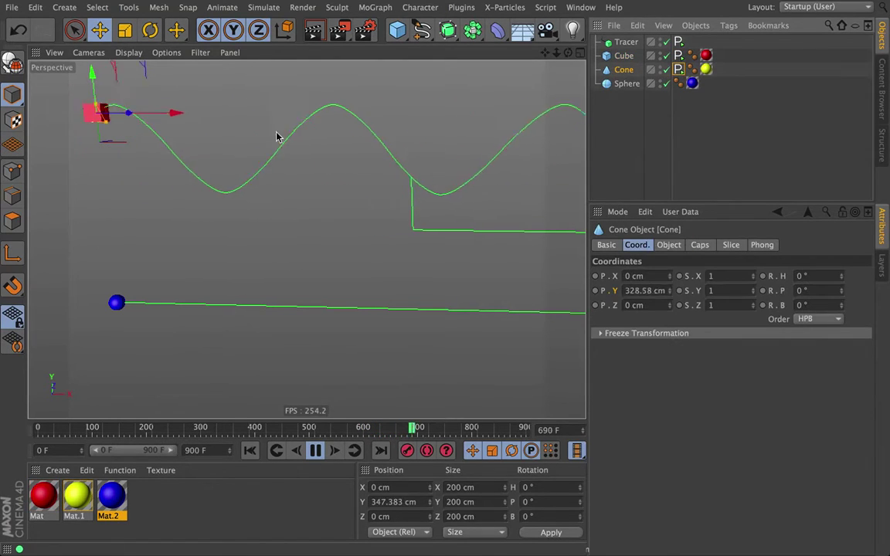
left_click(678, 69)
left_click(639, 245)
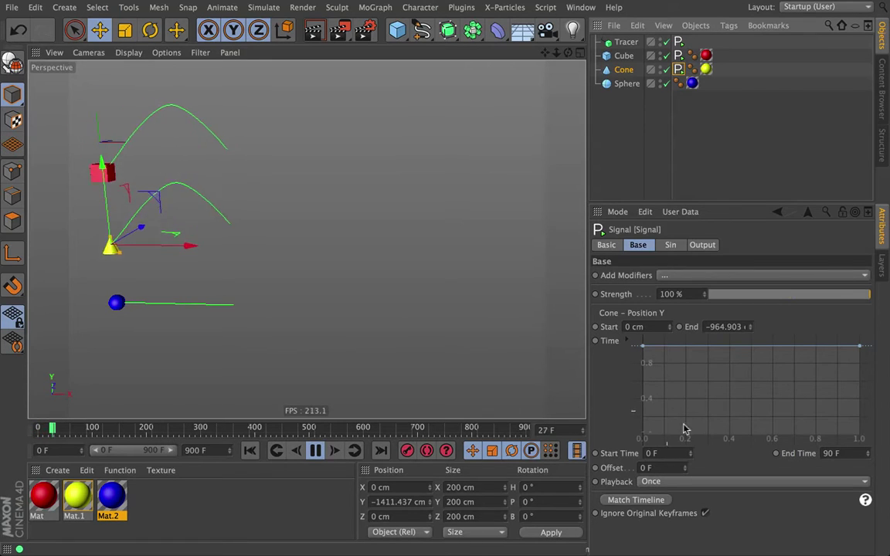
left_click(671, 245)
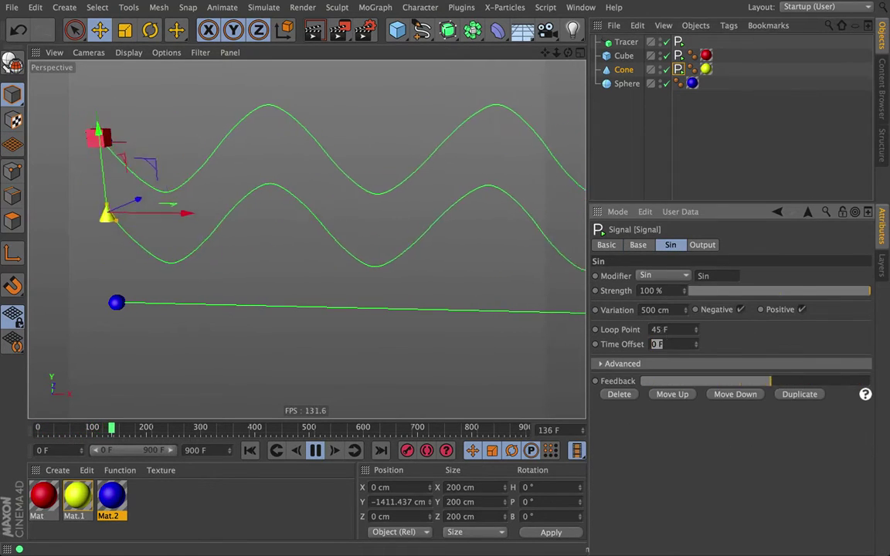
left_click(657, 344)
type("5")
key("Return")
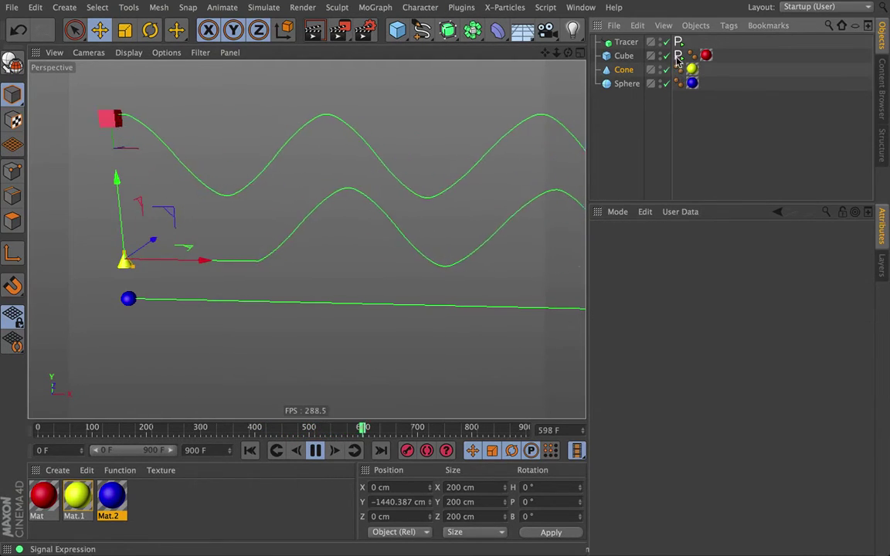
- Make the Cube's Sin strength fall to zero along a custom curve over 300 F, then rewind
left_click(678, 56)
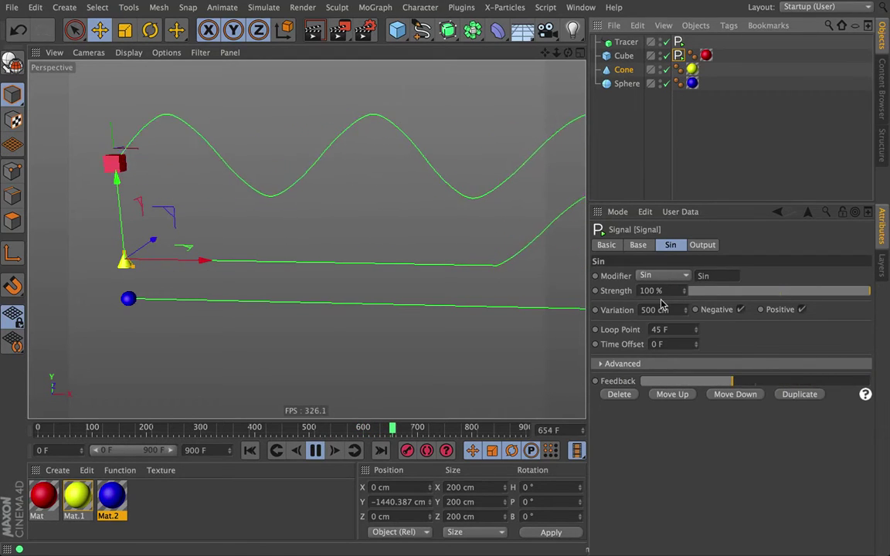
left_click(622, 363)
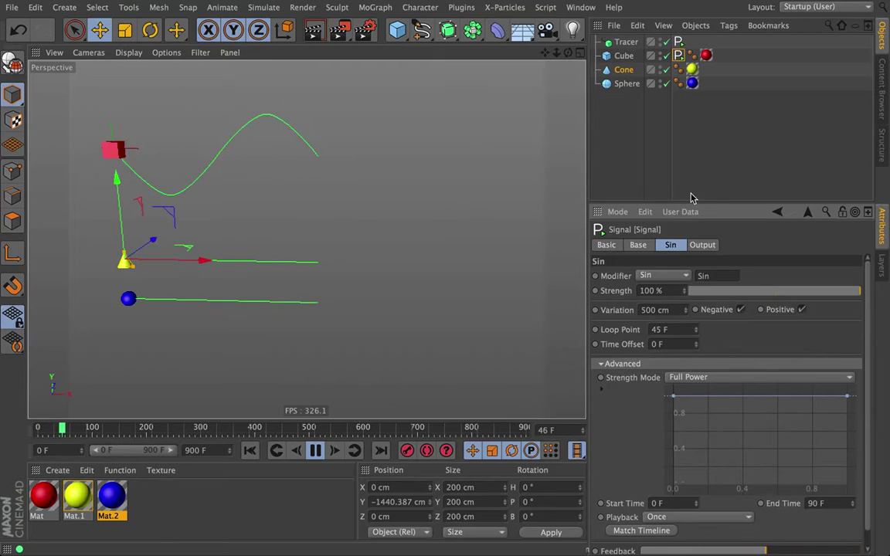
left_click_drag(668, 203, 667, 104)
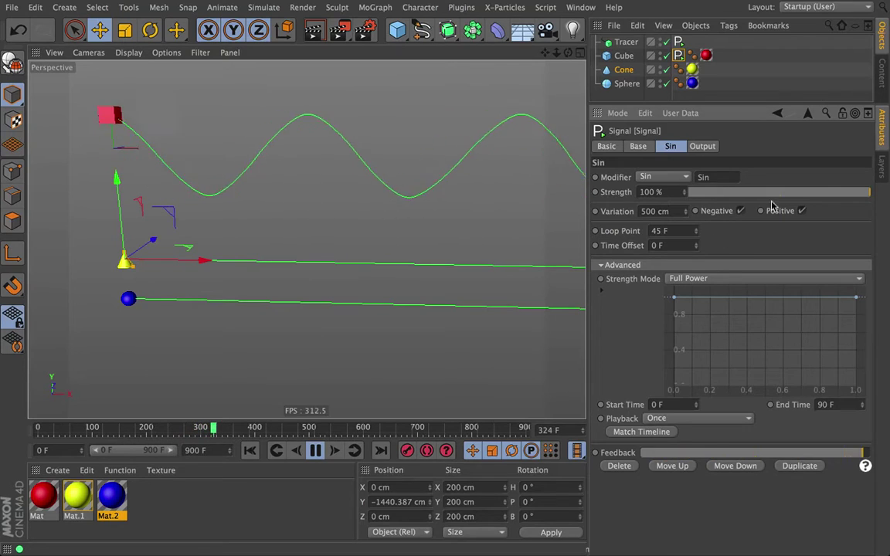
left_click_drag(833, 196, 648, 192)
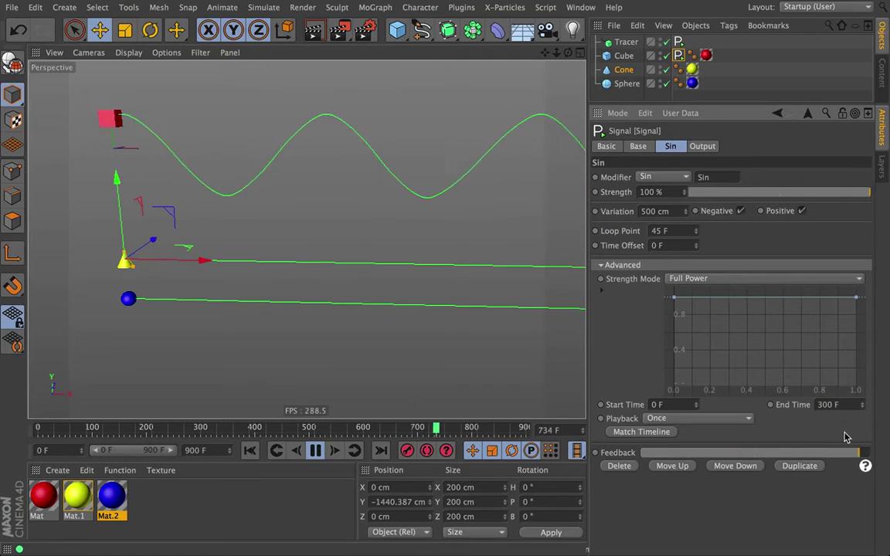
left_click_drag(849, 299, 879, 442)
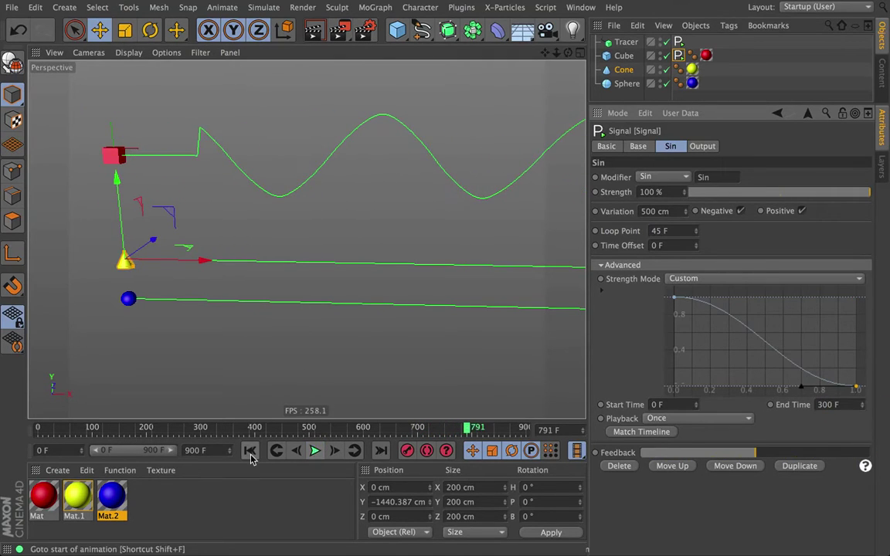
left_click(249, 451)
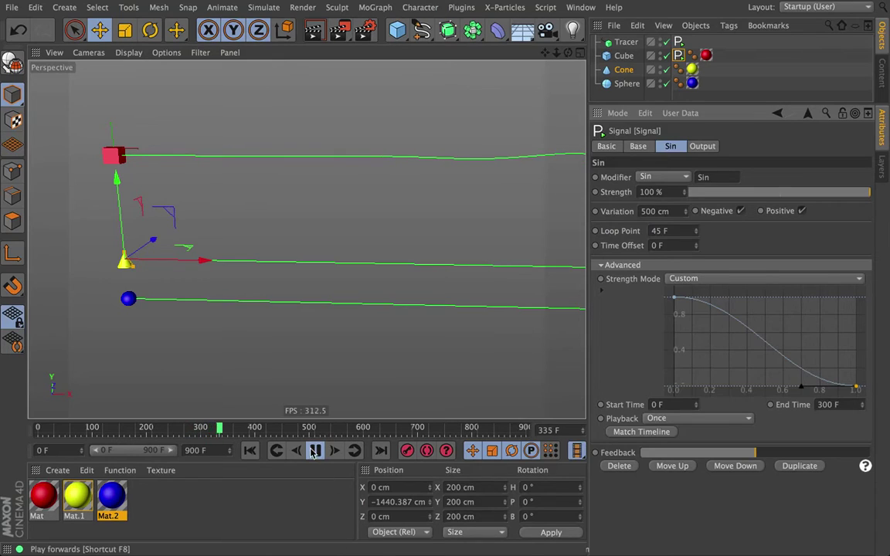
- Compare Fade Up, Fade Down, Ease In and Ease Out, then keep Ease In & Out and replay
left_click(684, 279)
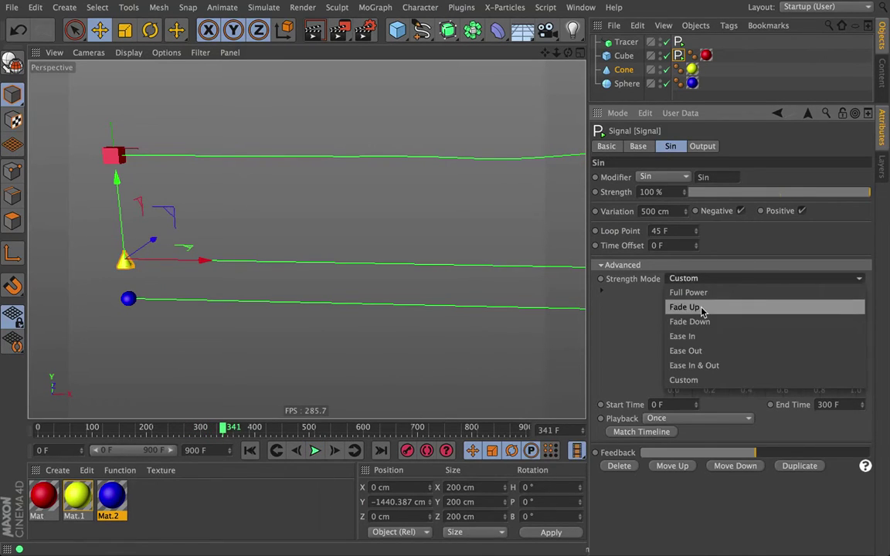
left_click(699, 309)
left_click(680, 279)
left_click(691, 322)
left_click(695, 280)
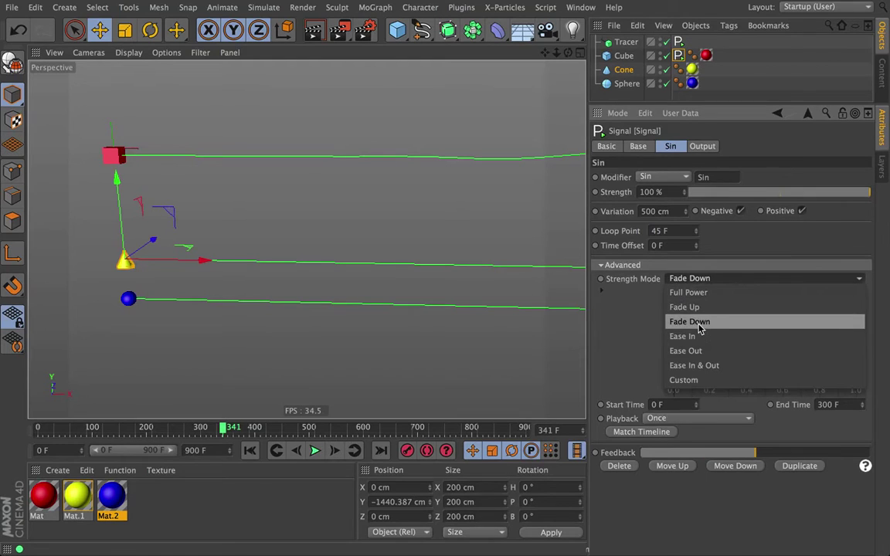
left_click(699, 336)
left_click(696, 279)
left_click(695, 351)
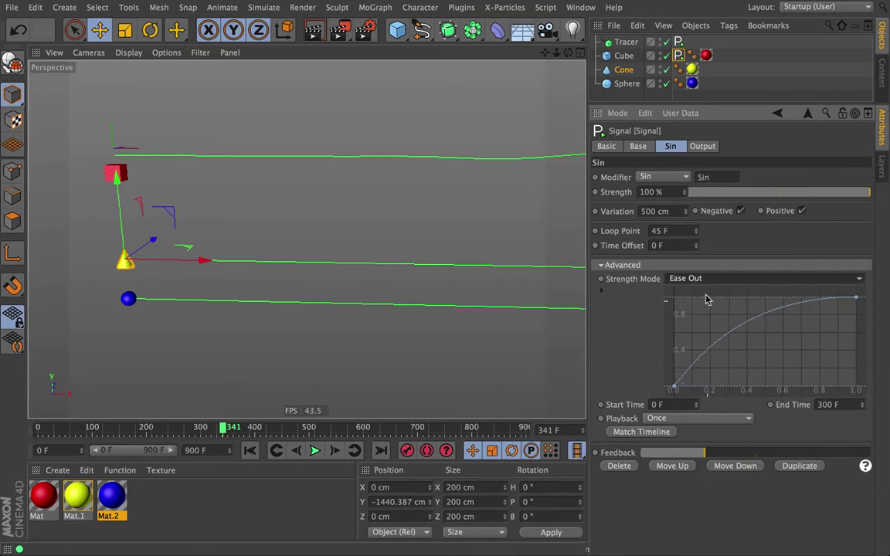
left_click(699, 280)
left_click(695, 365)
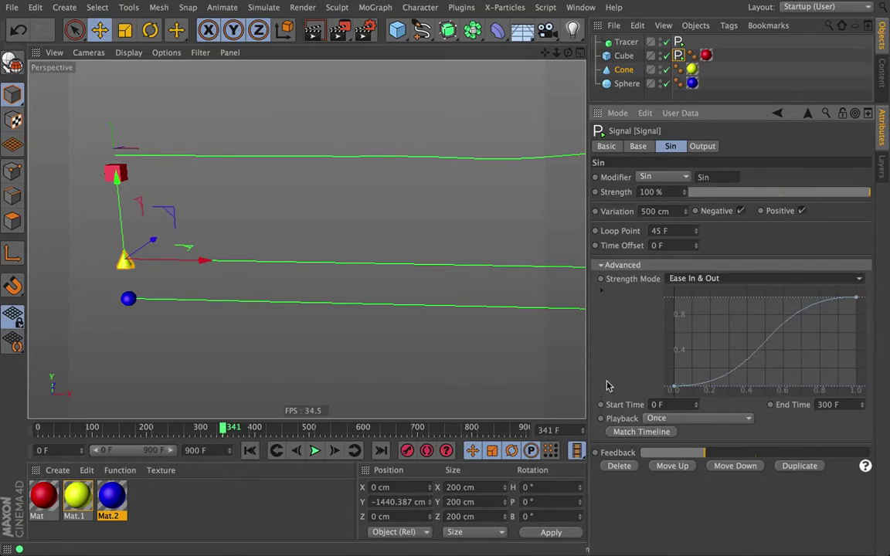
left_click(253, 452)
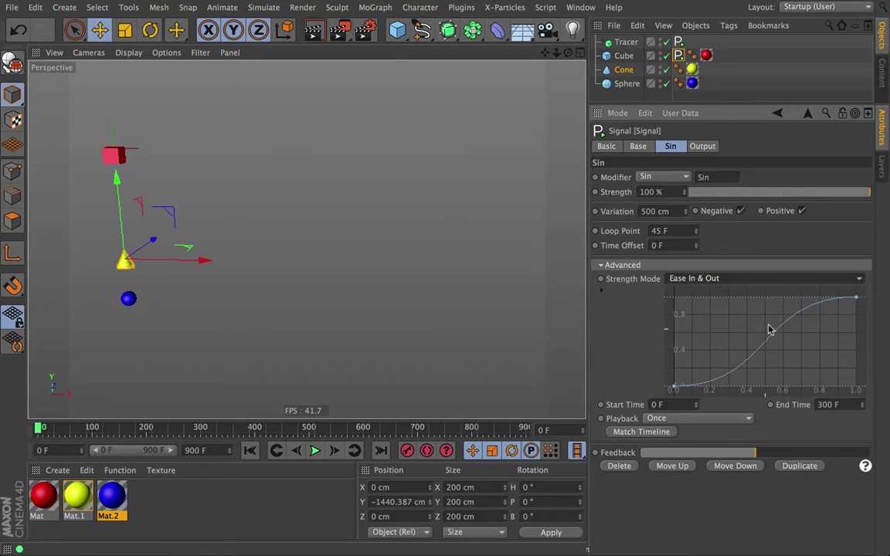
left_click(315, 451)
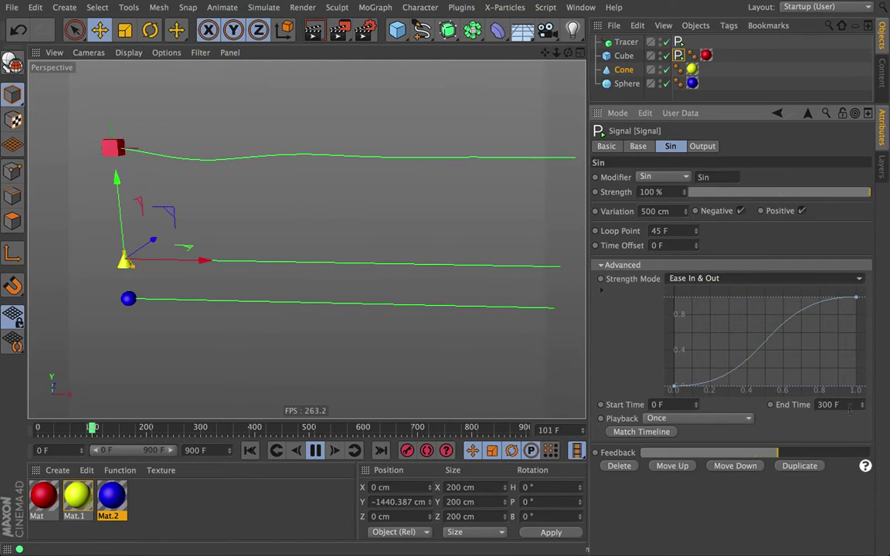
- Set the Signal End Time to 90 F and rewind to frame 0
left_click(824, 405)
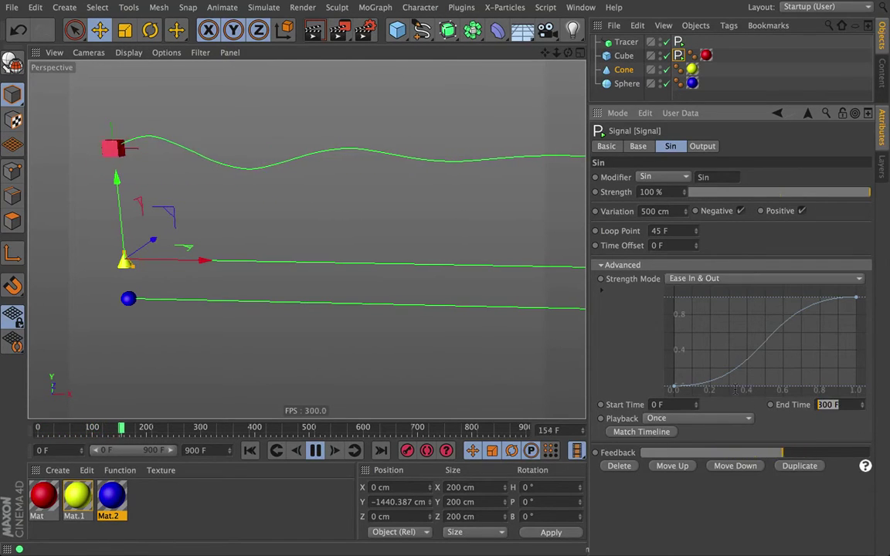
type("90")
key("Return")
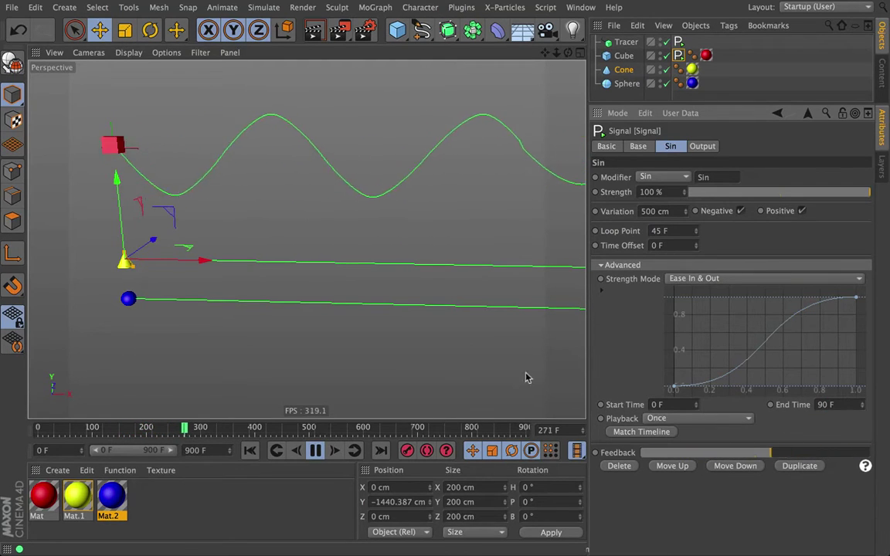
left_click(250, 452)
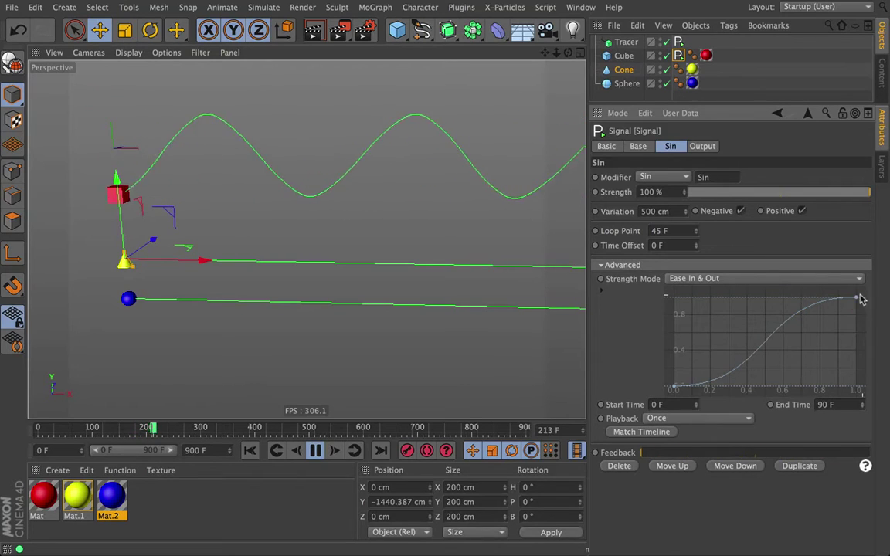
- Set the Signal playback to Loop with a 20 F loop point
left_click(672, 420)
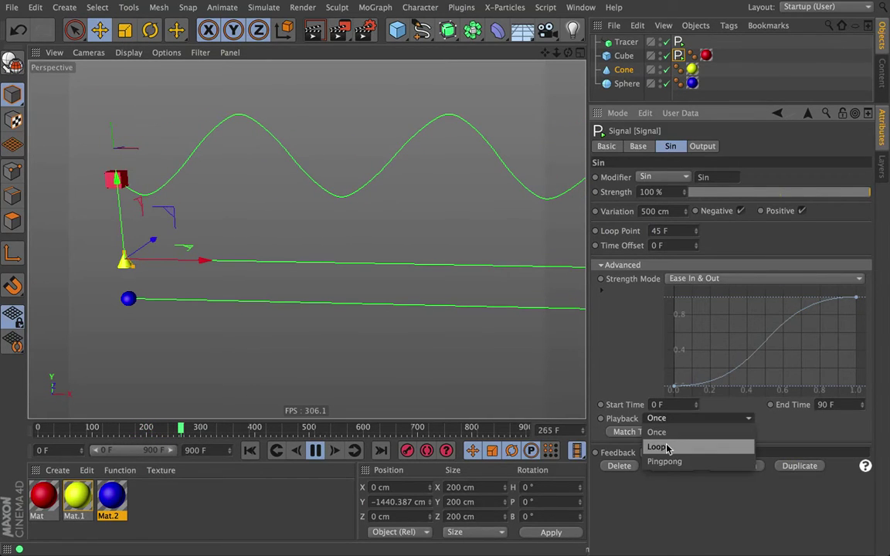
left_click(666, 447)
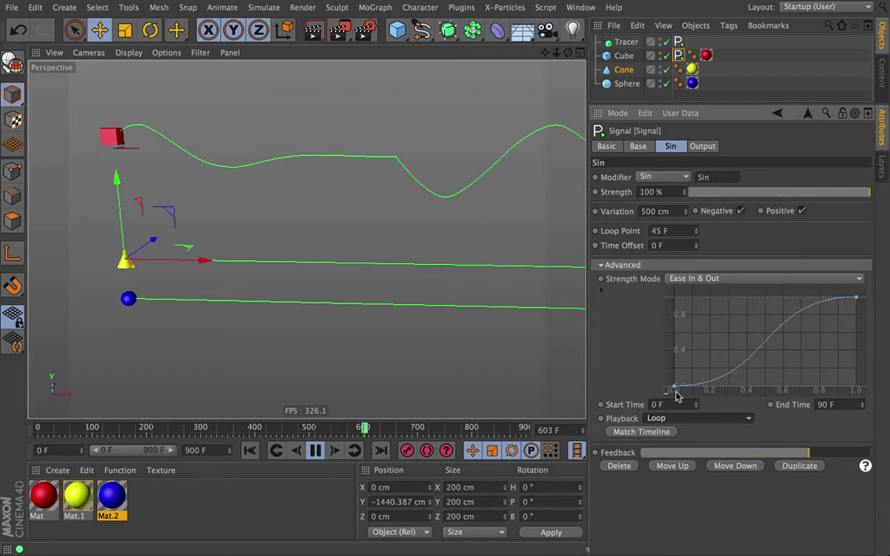
left_click(658, 231)
type("20")
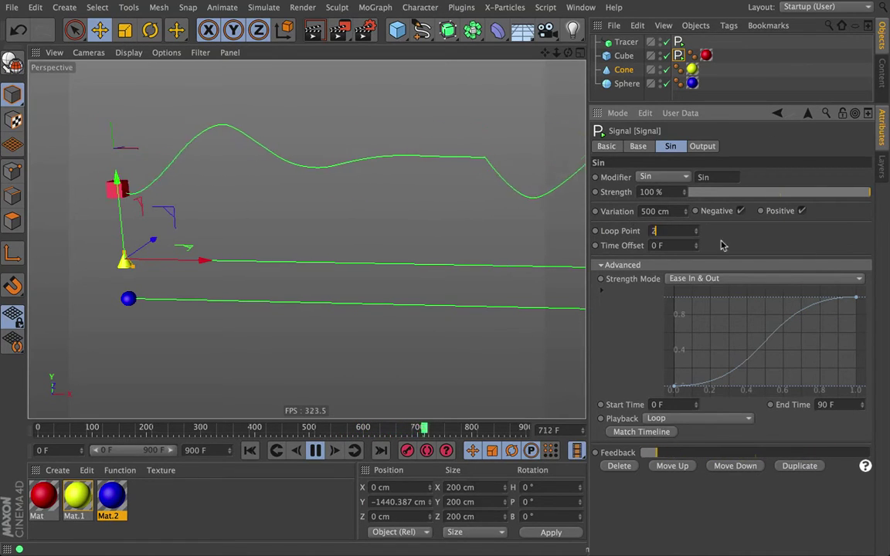
key("Return")
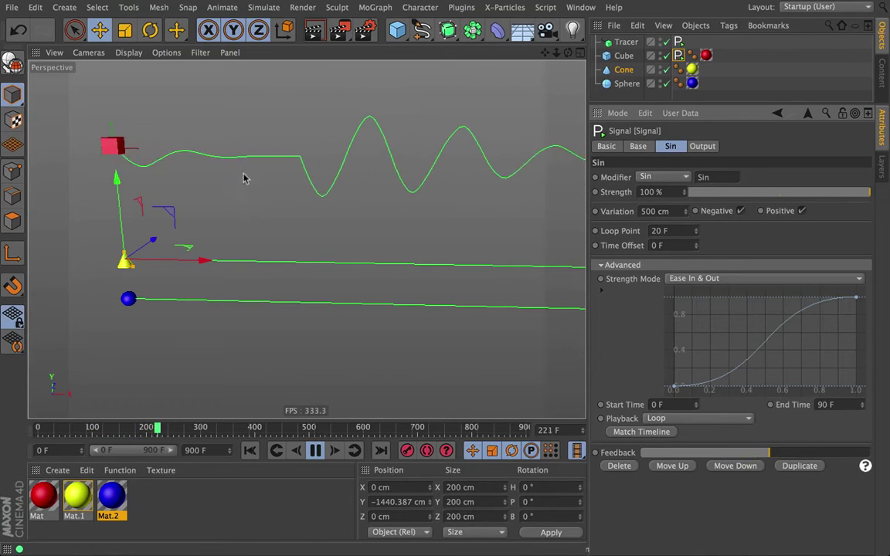
- Switch playback to Pingpong with a 45 F End Time and 10 F loop point
left_click(680, 419)
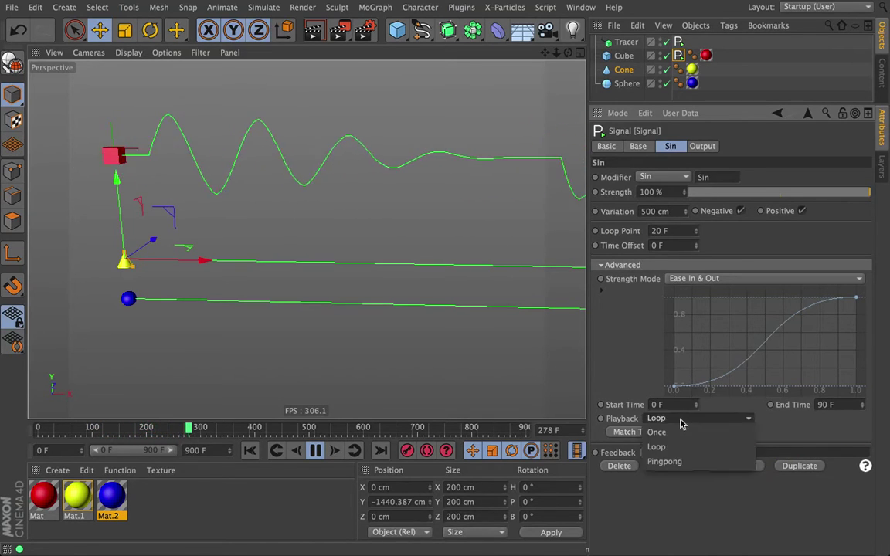
left_click(686, 461)
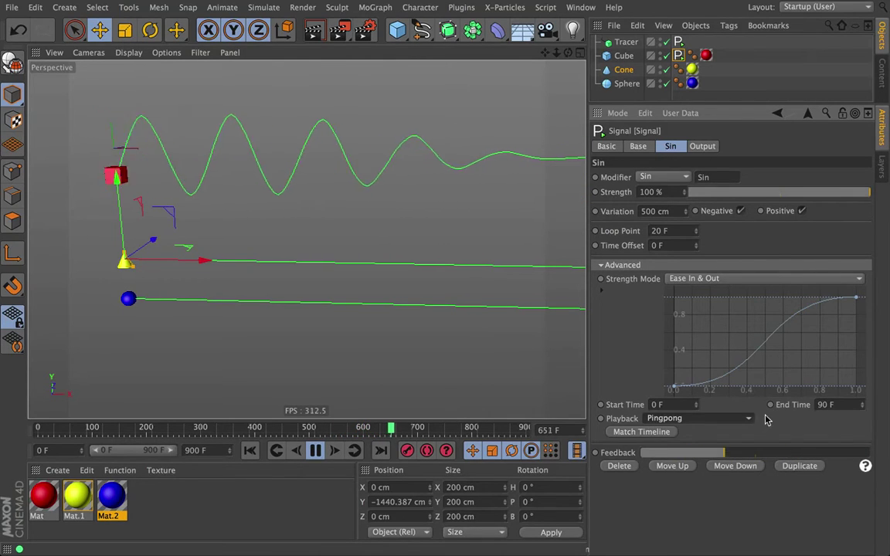
double_click(823, 404)
type("45")
key("Return")
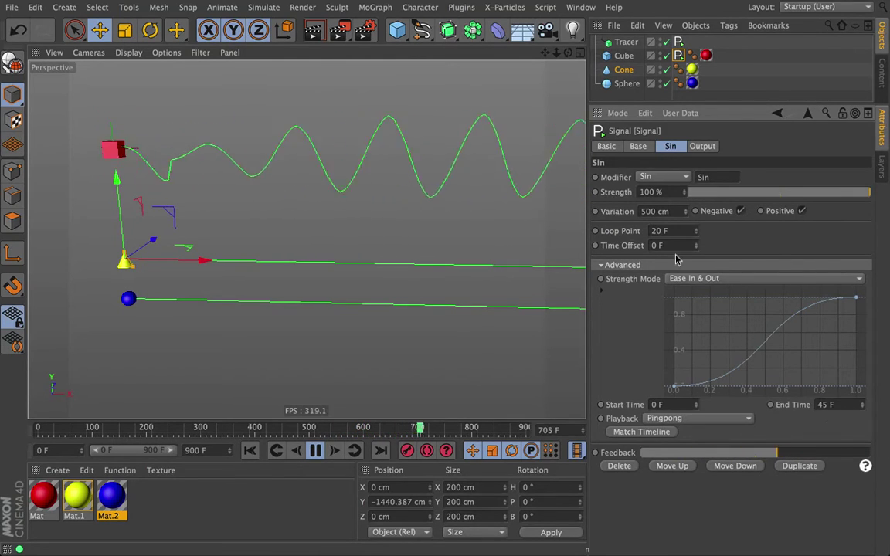
type("10")
key("Return")
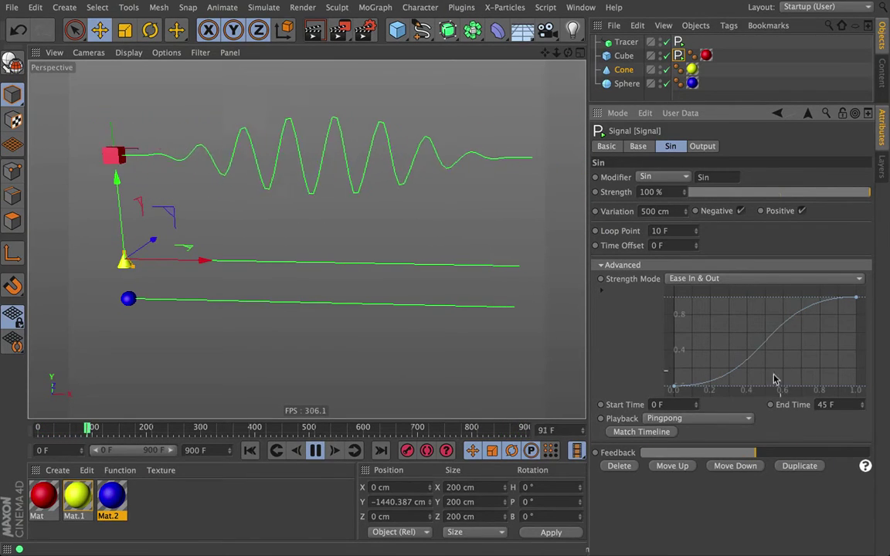
- Match the Signal End Time to the timeline, then stop and rewind to frame 0
left_click(649, 433)
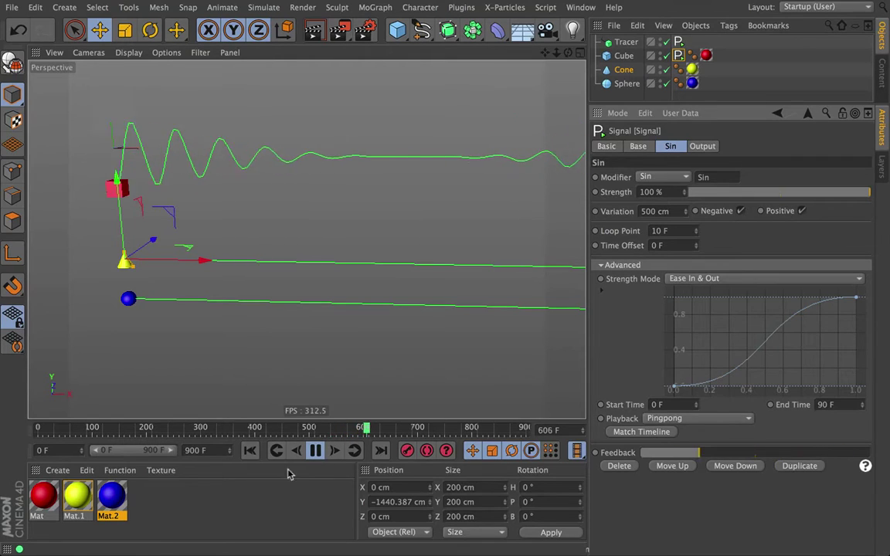
left_click(315, 451)
left_click(250, 450)
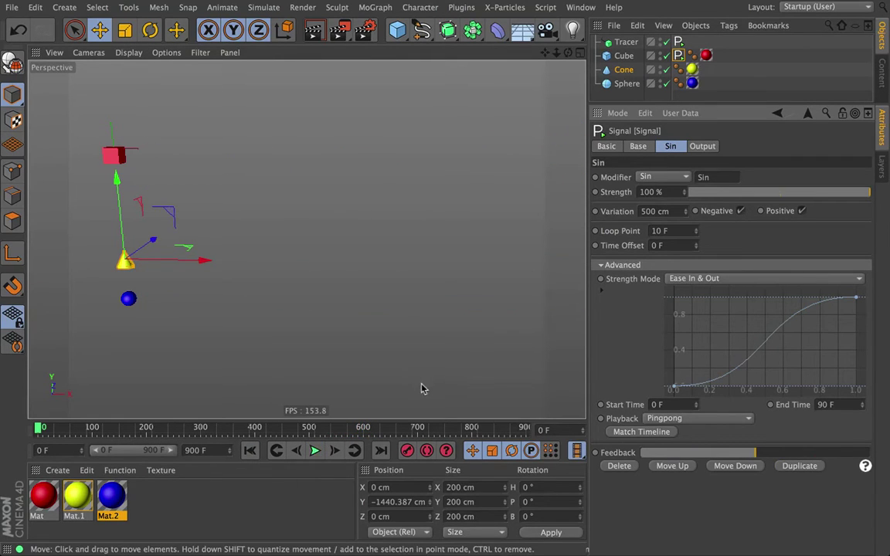
- Return the strength mode to Full Power and set the loop point to 25 F
left_click(669, 279)
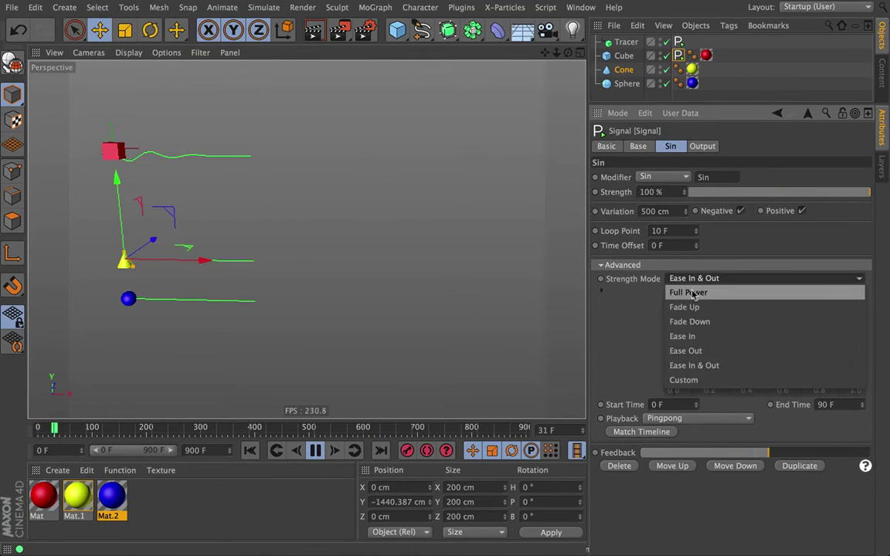
left_click(663, 292)
left_click(602, 266)
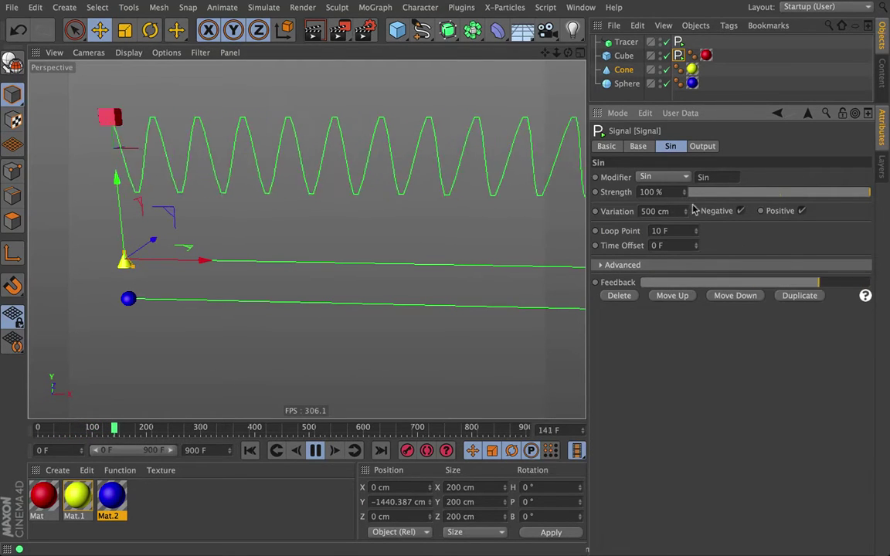
left_click(659, 230)
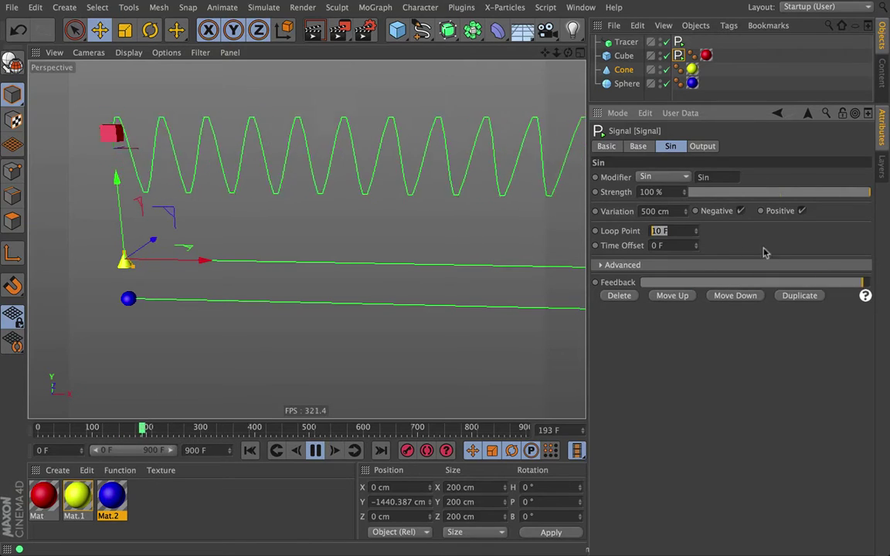
type("25")
key("Return")
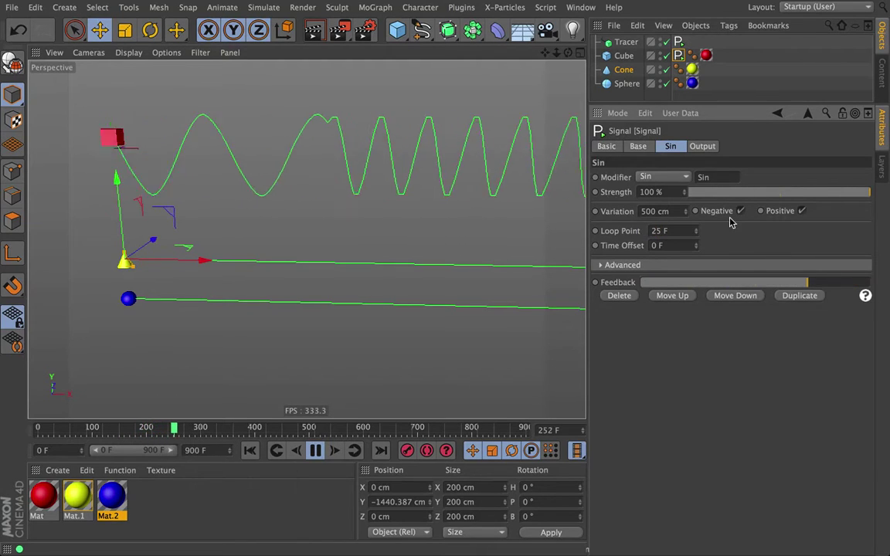
- Reset the Position Y End value to 0 cm and bring Sin strength back to 100 %
left_click_drag(765, 193, 475, 174)
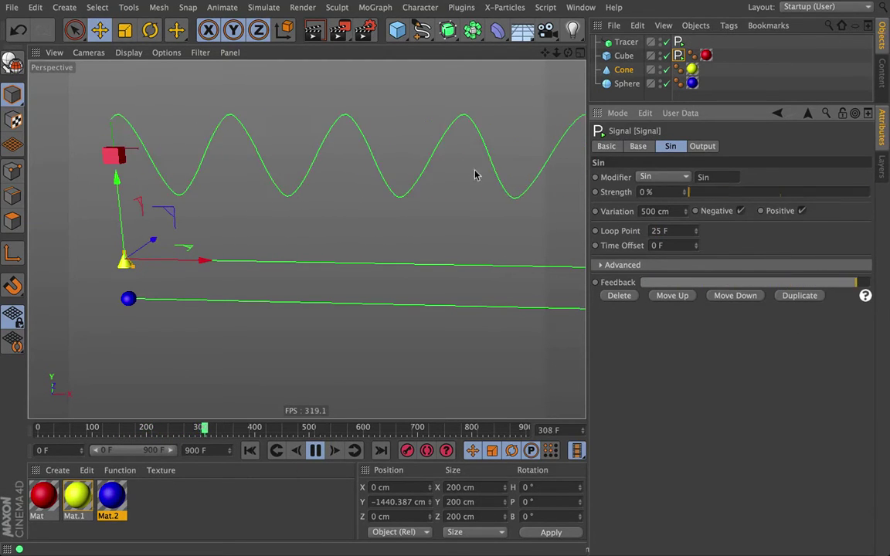
left_click_drag(142, 193, 278, 186, "alt")
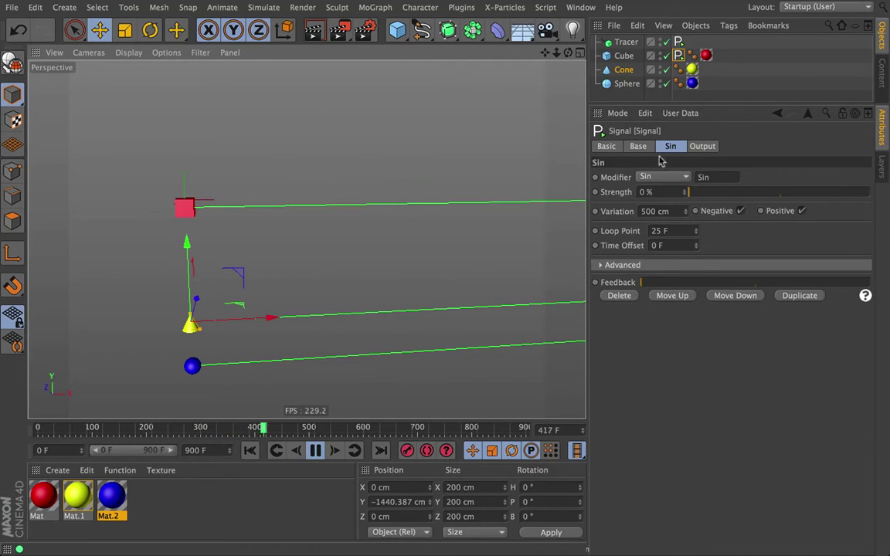
left_click(637, 146)
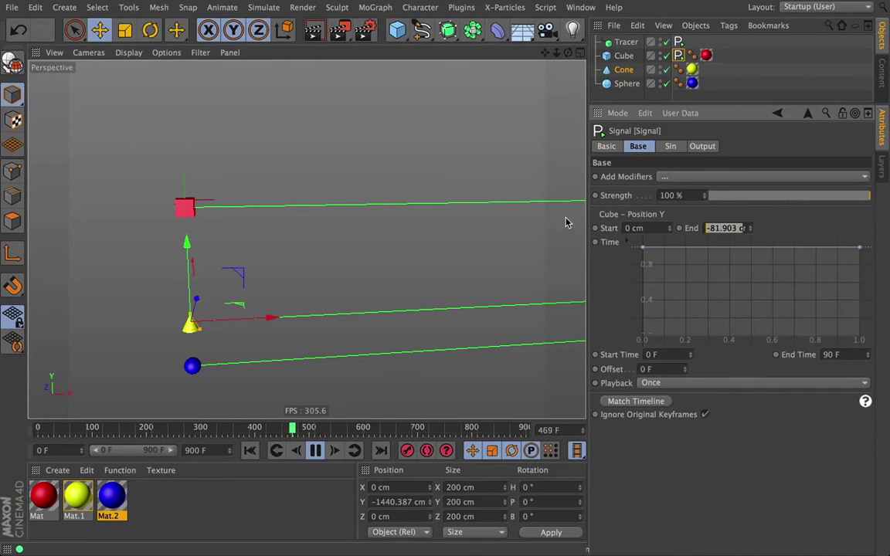
left_click(740, 227)
left_click(736, 229)
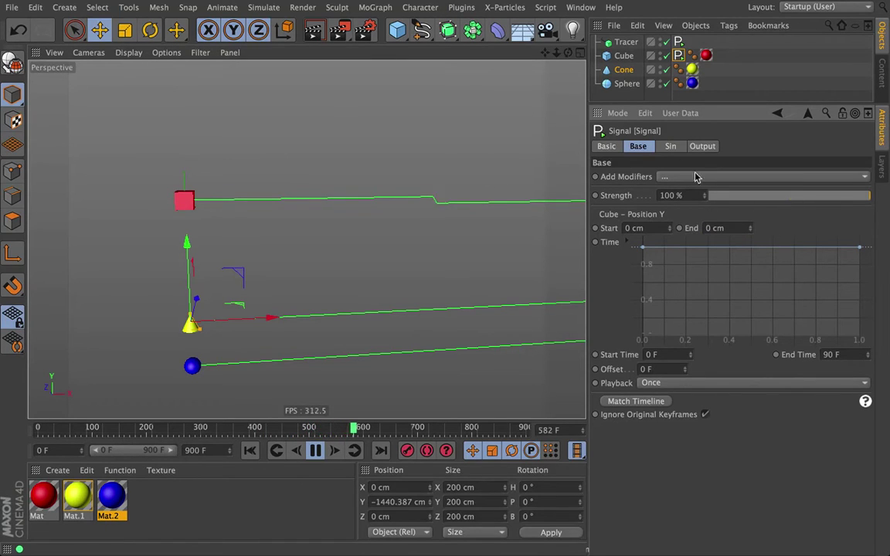
left_click(672, 147)
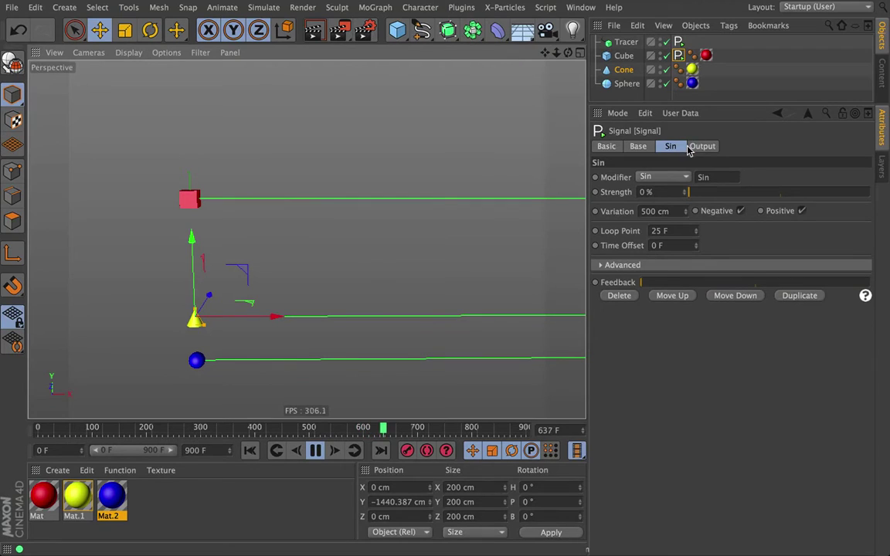
left_click_drag(697, 197, 715, 193)
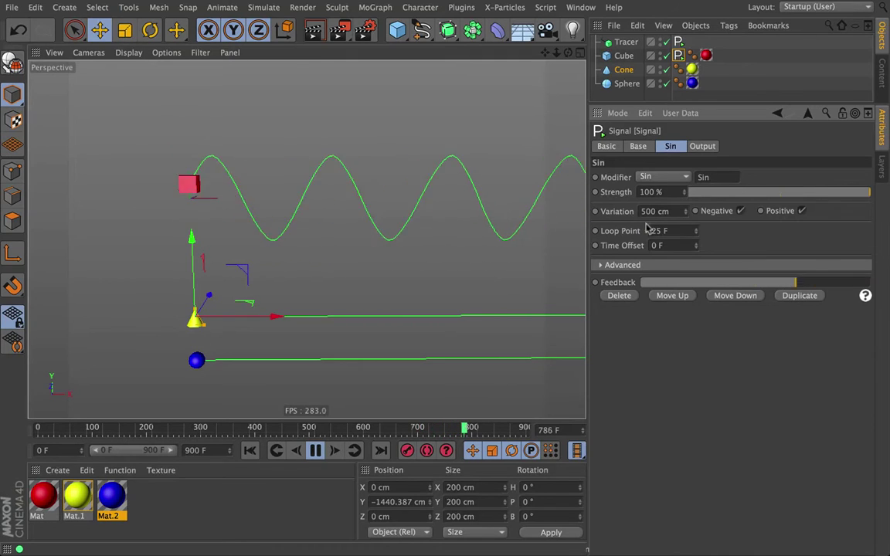
- Preview the Sin with Negative off, then re-enable Negative and turn on Positive
left_click(739, 211)
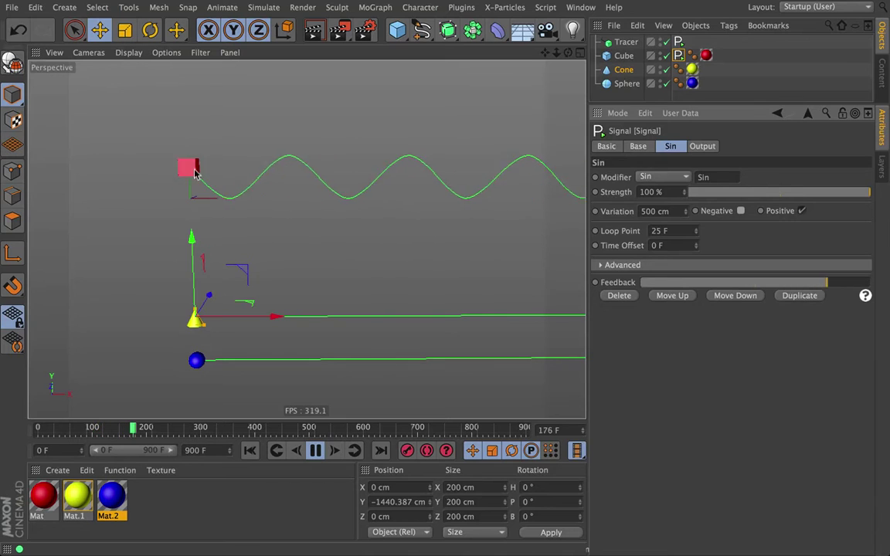
left_click_drag(307, 189, 337, 178, "alt")
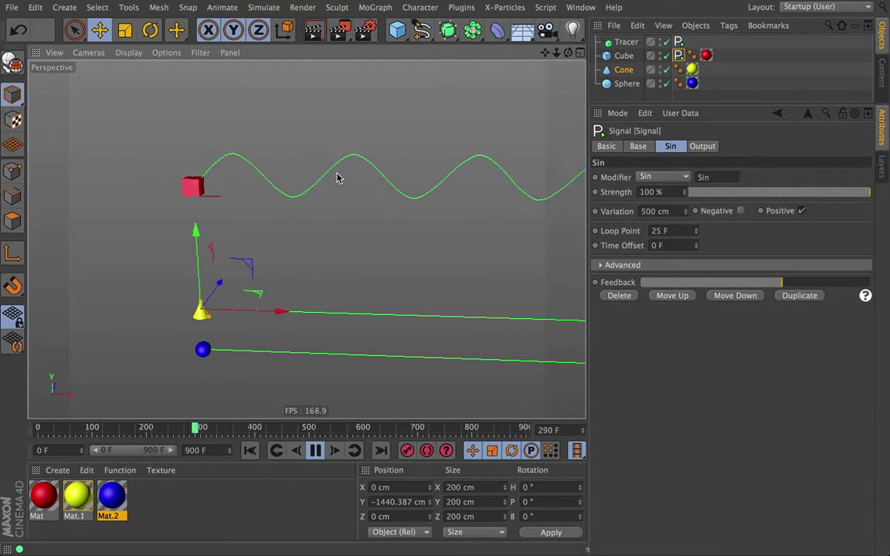
left_click(740, 211)
left_click(801, 211)
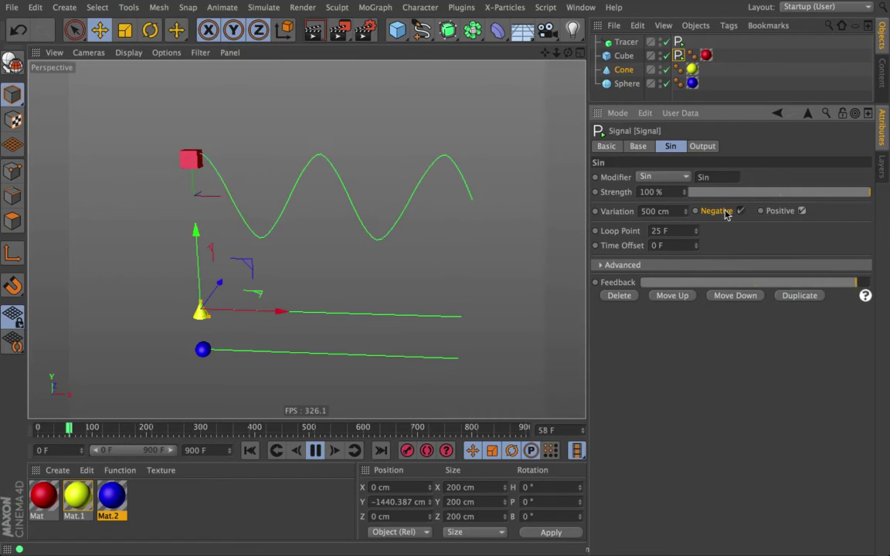
left_click(646, 147)
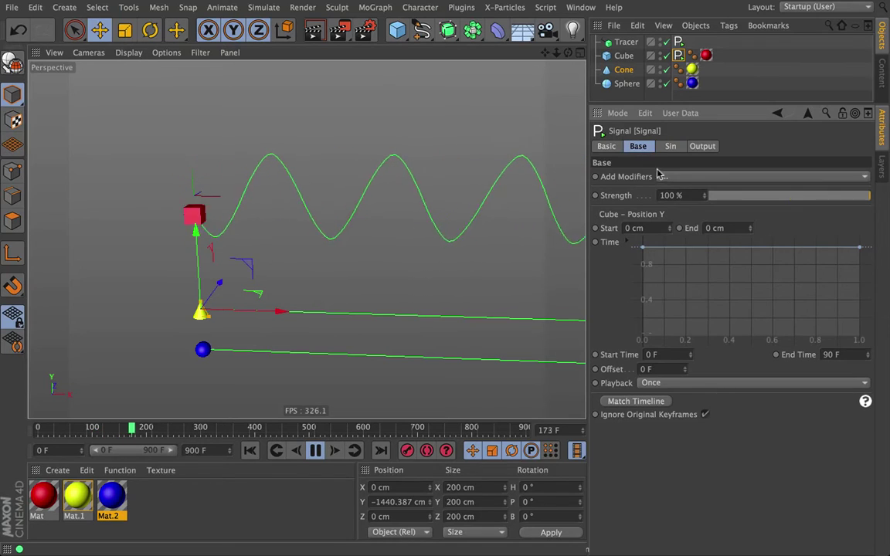
- Add a second Sin modifier and set the first Sin's Loop Point to 45 F
left_click(659, 176)
left_click(680, 201)
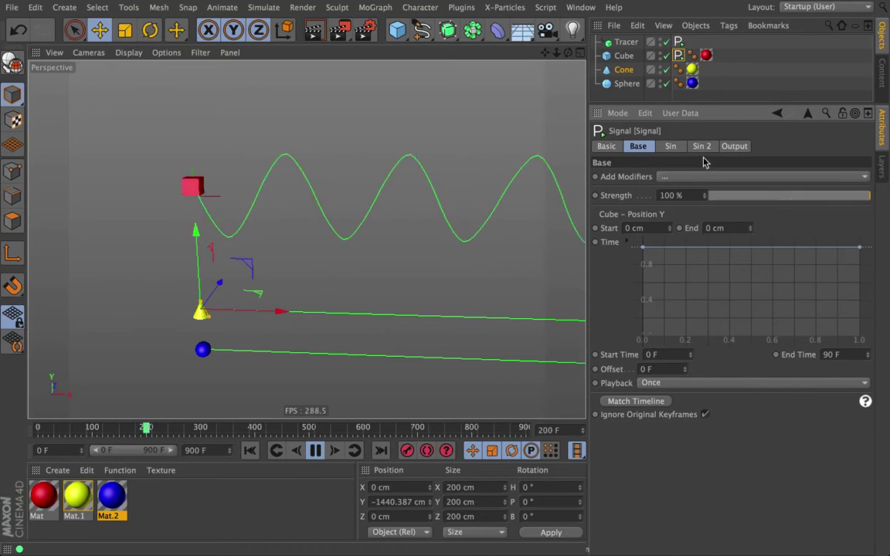
left_click(703, 147)
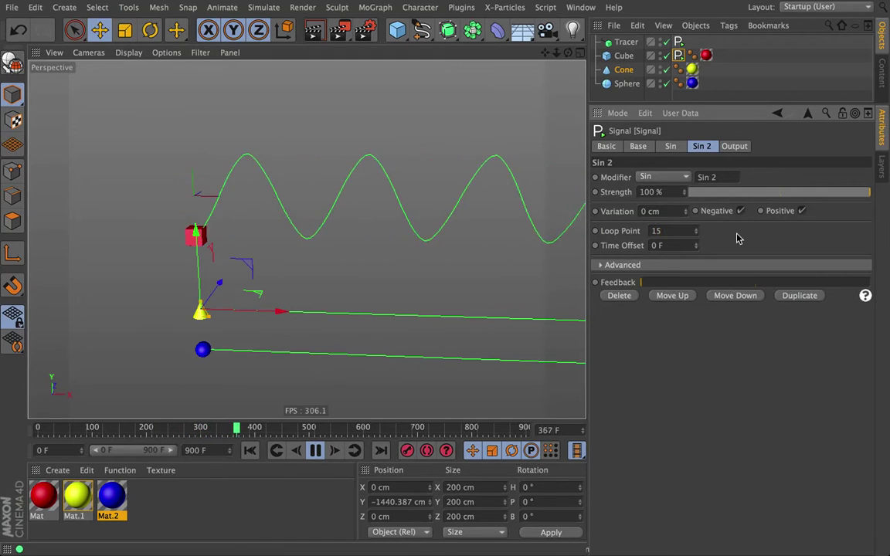
left_click(672, 147)
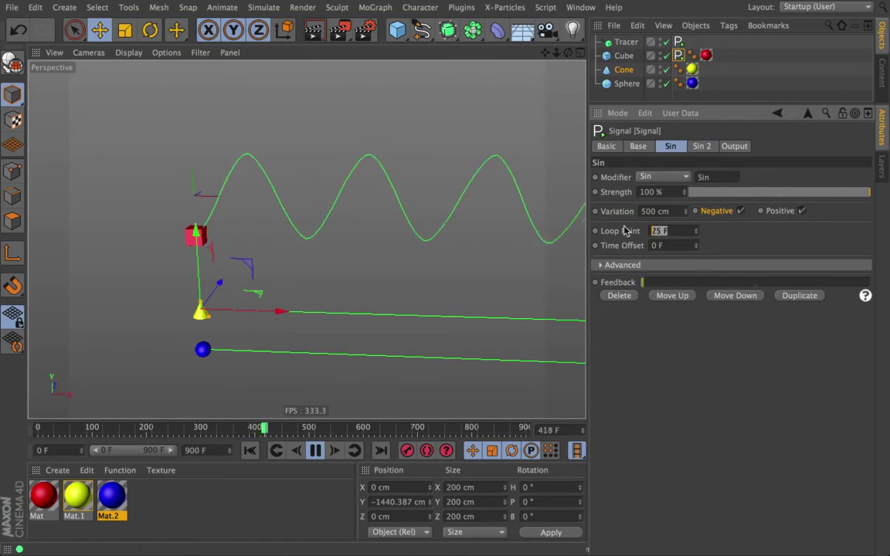
type("45")
key("Return")
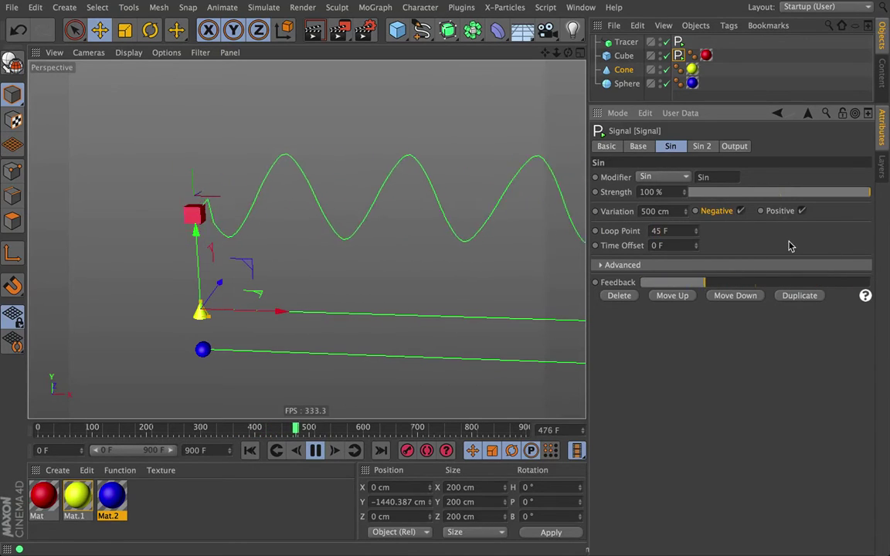
- Give Sin 2 a 100 cm Variation and a 5 F Loop Point
left_click(707, 149)
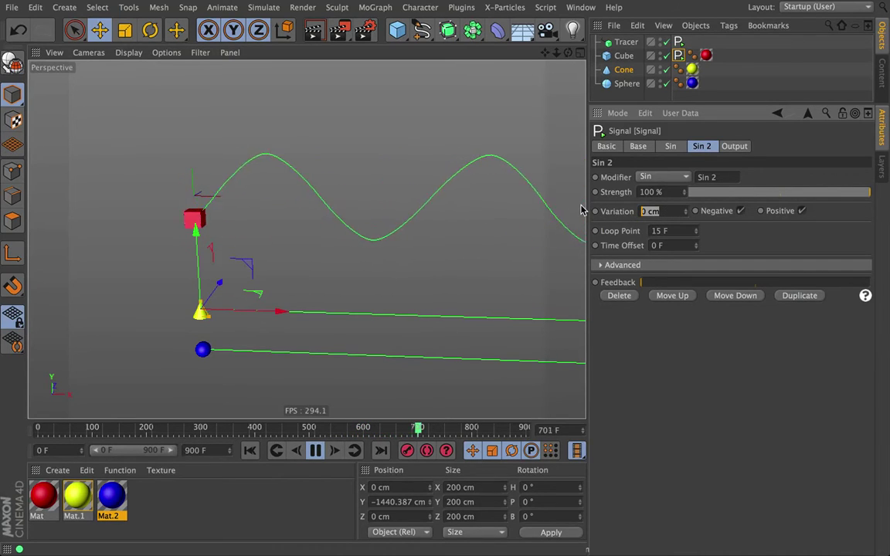
key("Return")
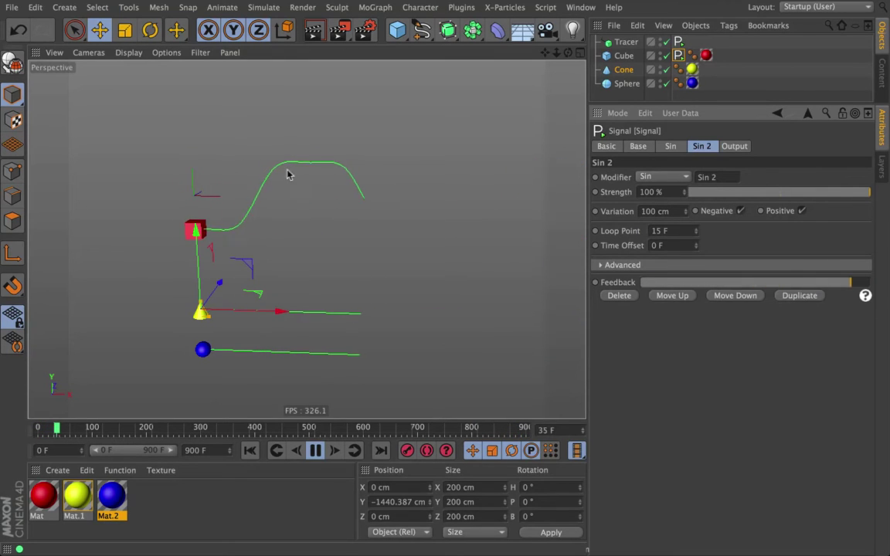
left_click(659, 230)
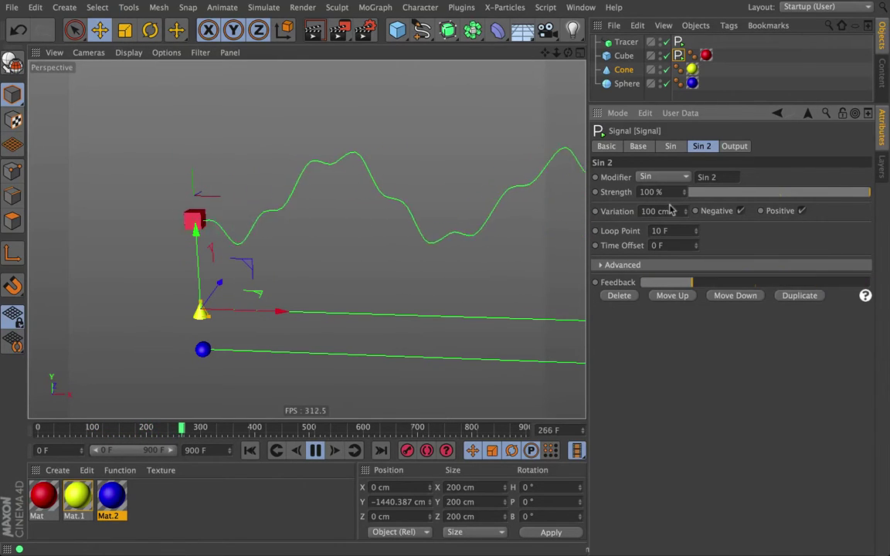
left_click(659, 231)
type("5")
key("Return")
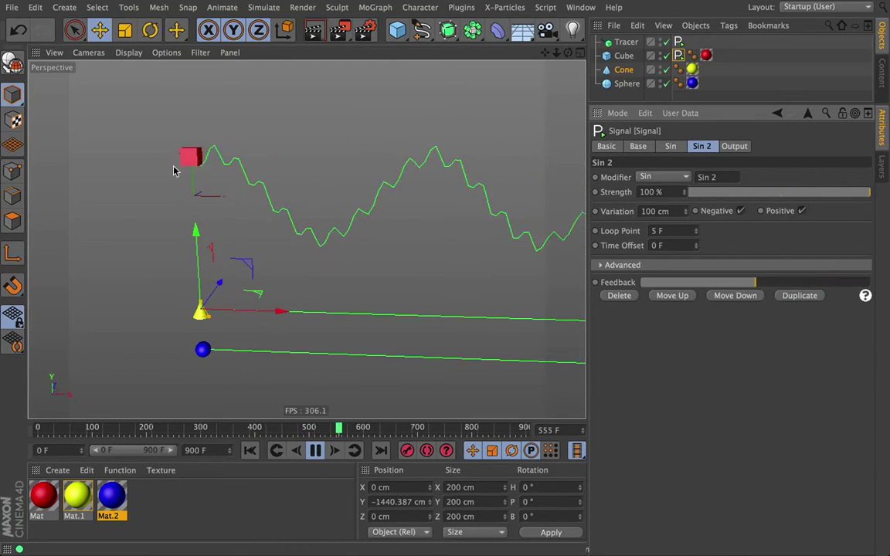
- On the Tracer, try the B-Spline spline type, then switch it to Akima
left_click(626, 43)
left_click(667, 147)
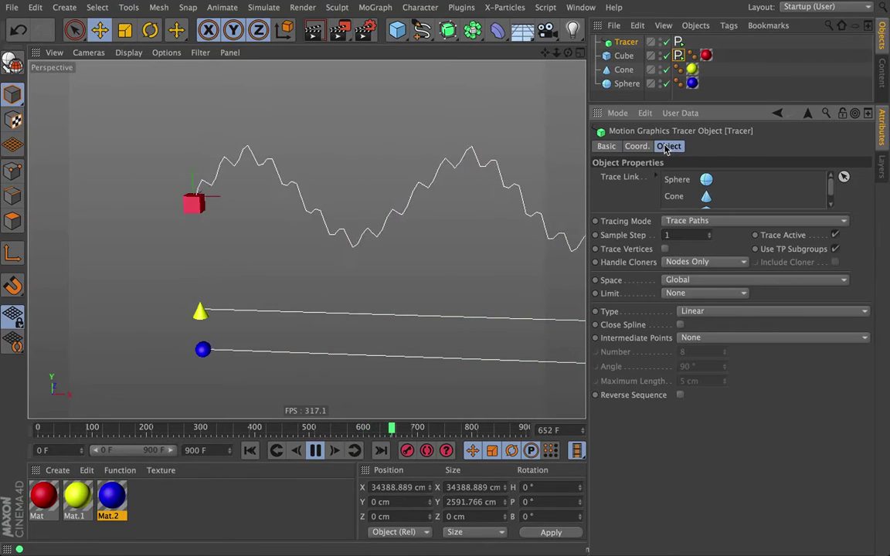
left_click(702, 317)
left_click(731, 370)
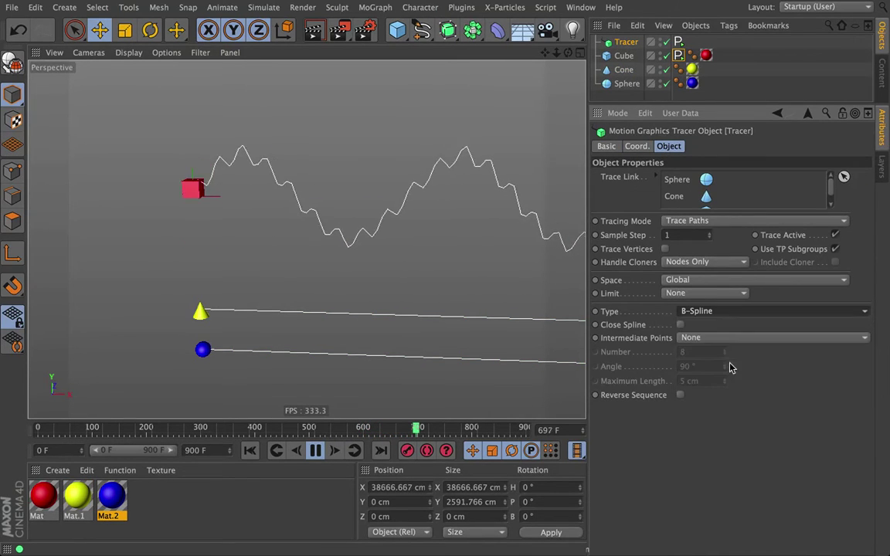
left_click(702, 312)
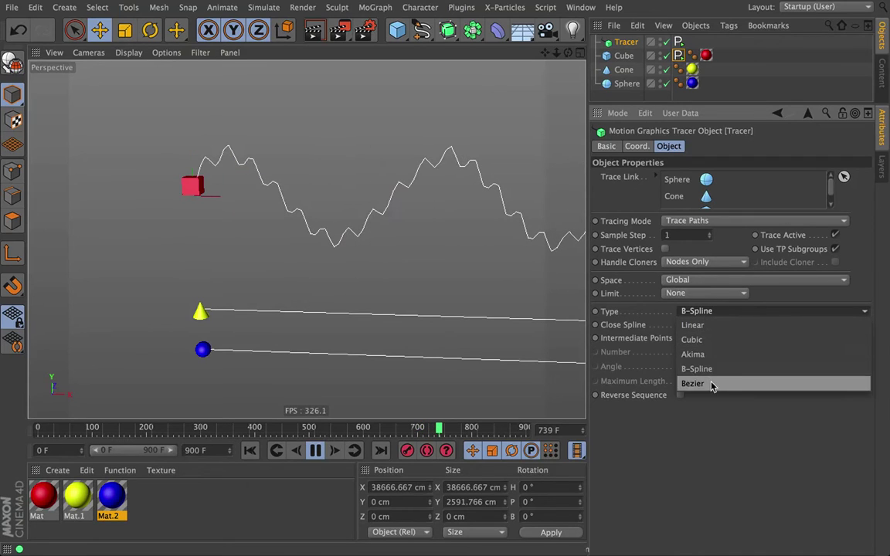
left_click(709, 354)
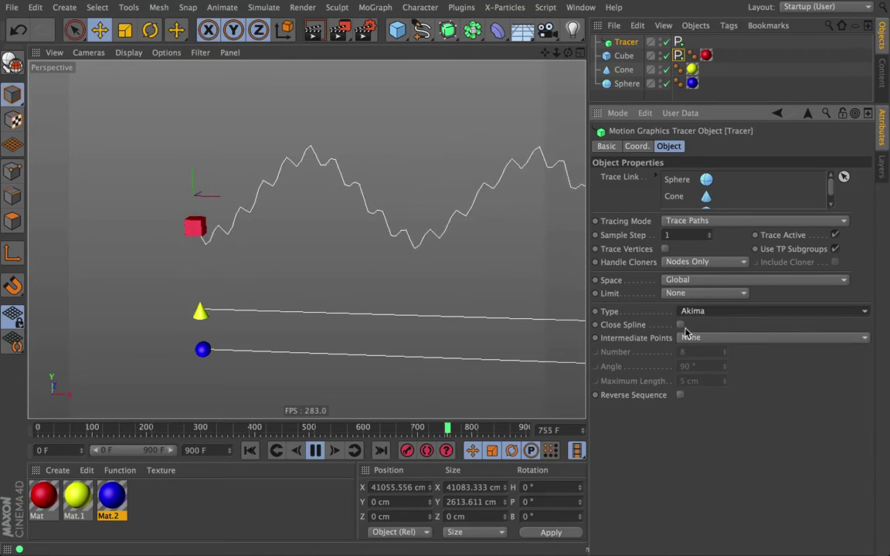
- Set the Tracer's intermediate points to Natural and its spline type to Cubic
left_click(693, 341)
left_click(702, 363)
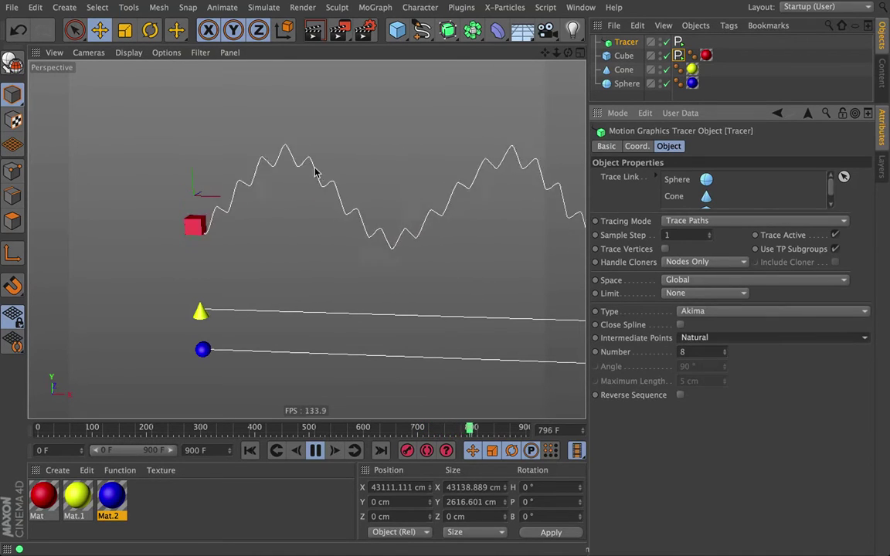
left_click(773, 337)
left_click(705, 311)
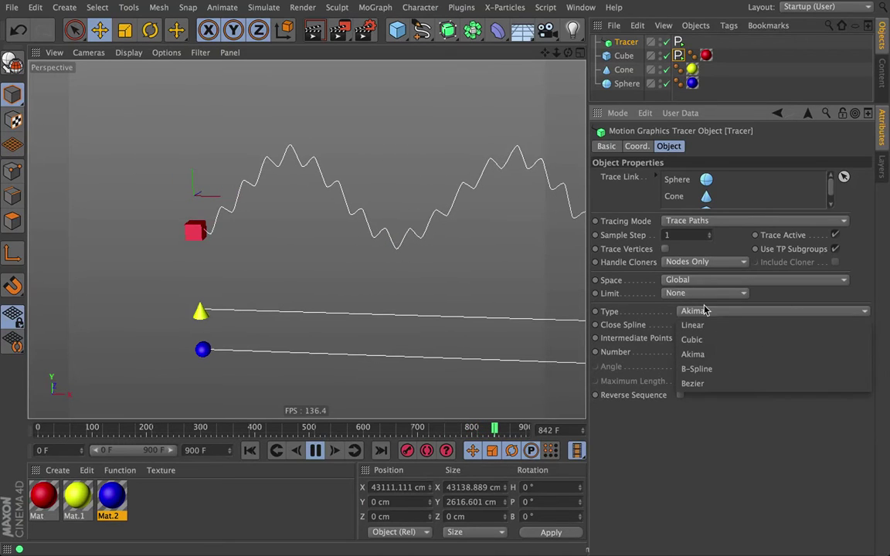
left_click(720, 340)
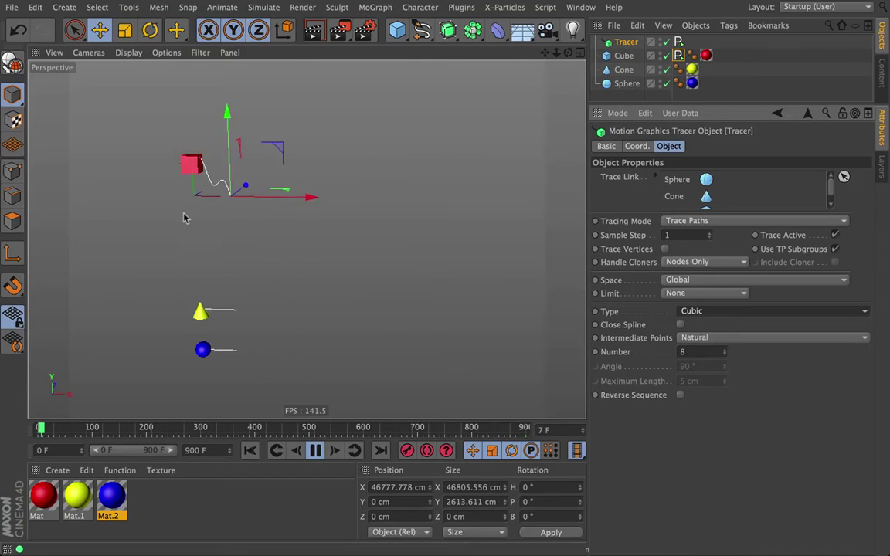
left_click(678, 54)
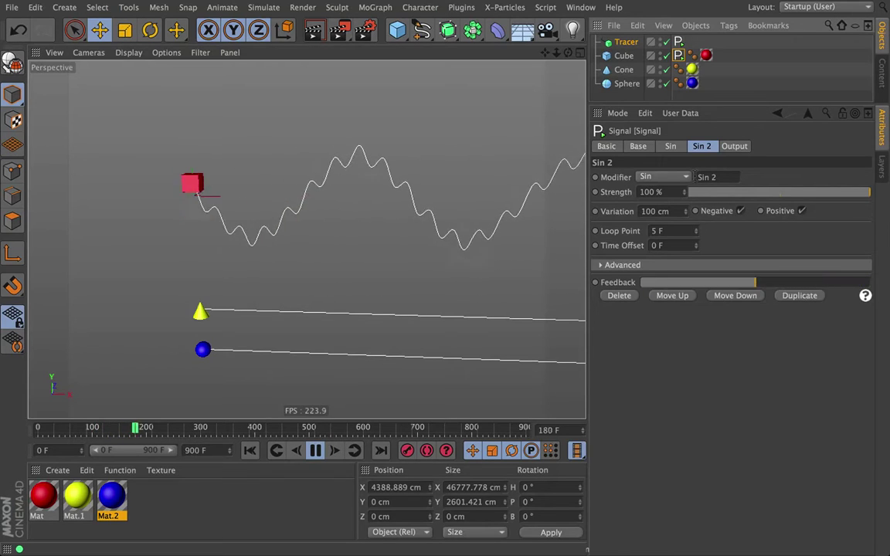
- Set the Sin 2 loop point to 2 F, then raise it to 3 F
left_click(682, 231)
type("2")
key("Return")
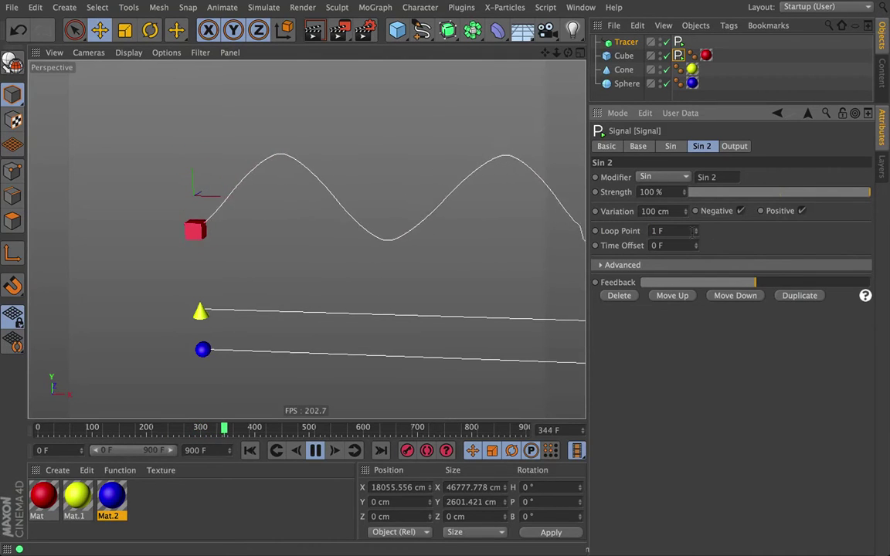
left_click(697, 229)
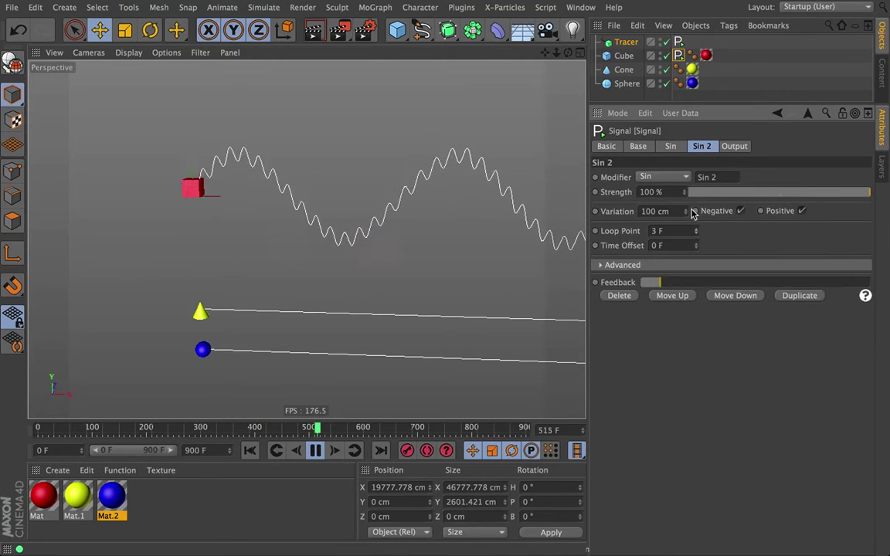
- Raise the Sin 2 strength to 1097 %, then stop playback and rewind to frame 0
left_click_drag(686, 212, 684, 194)
key("ctrl+z")
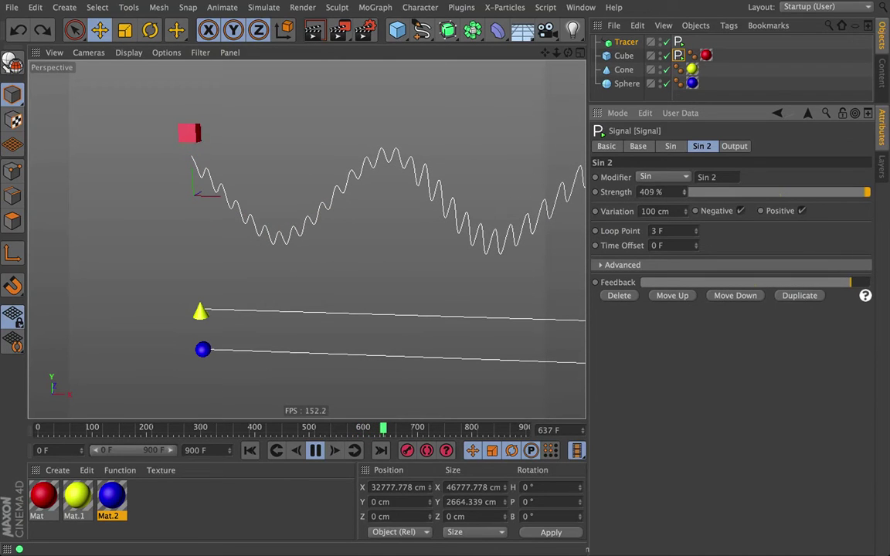
mouse_move(684, 192)
left_mouse_down()
mouse_move(684, 184)
mouse_move(584, 217)
left_mouse_up()
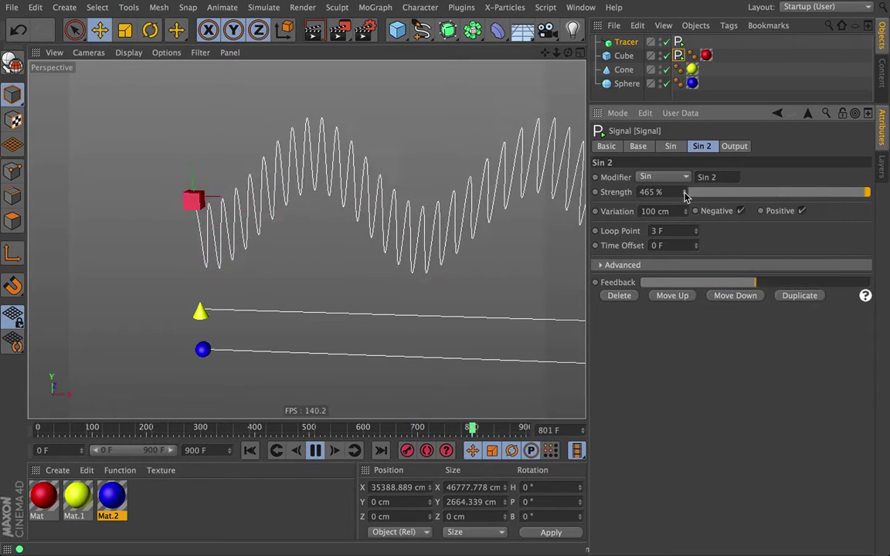
left_click_drag(683, 195, 675, 198)
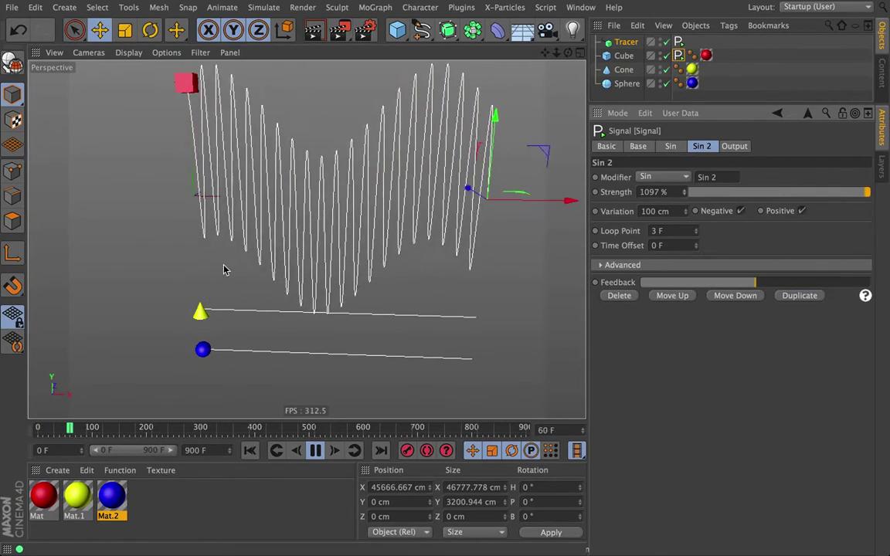
left_click(315, 450)
left_click(250, 451)
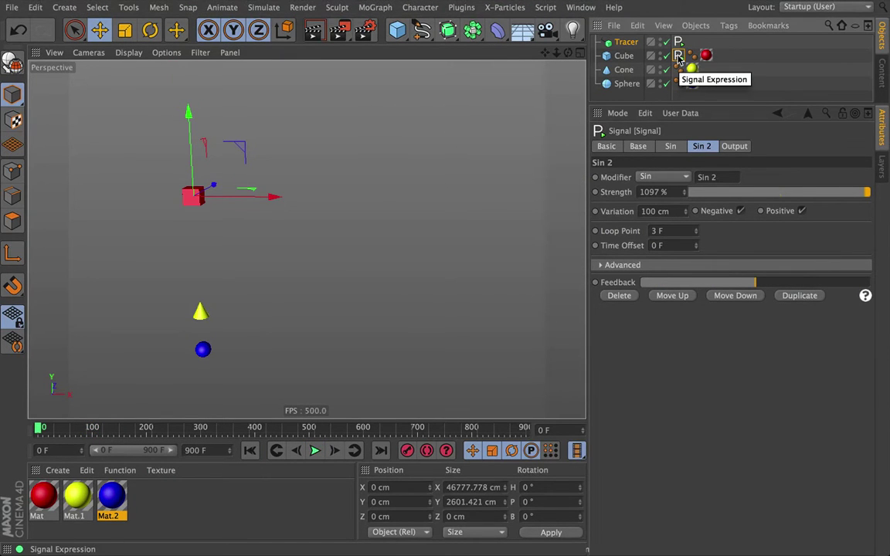
- Add a new Signal tag to the Cube and check the Cube's coordinates
left_click(624, 56)
right_click(623, 56)
left_click(649, 181)
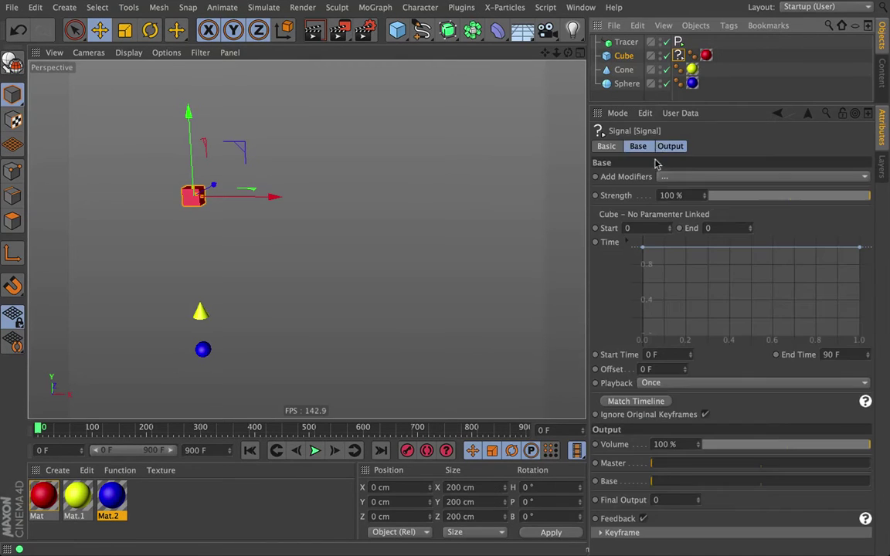
left_click(619, 56)
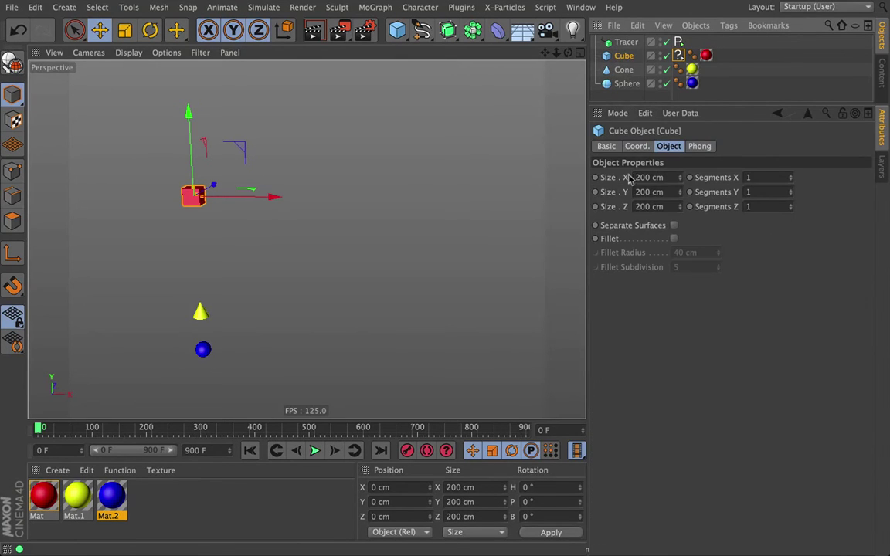
left_click(636, 146)
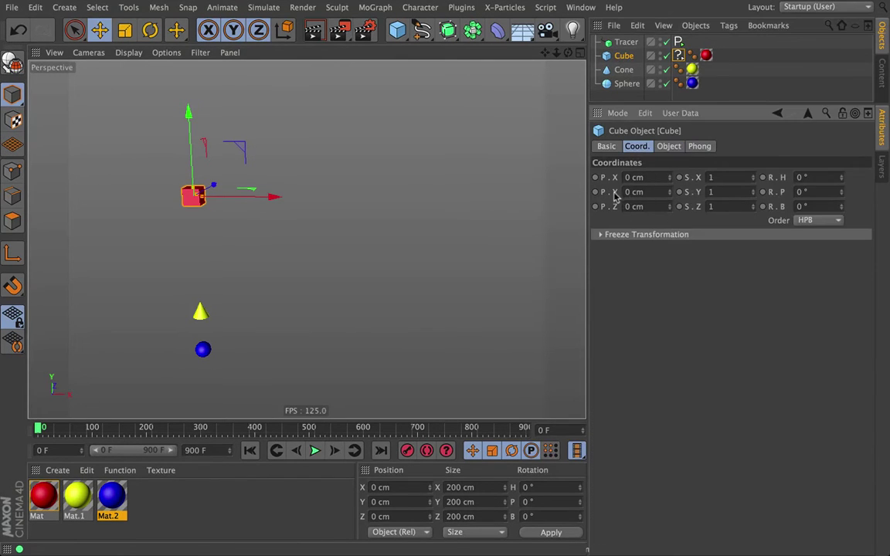
left_click(678, 55)
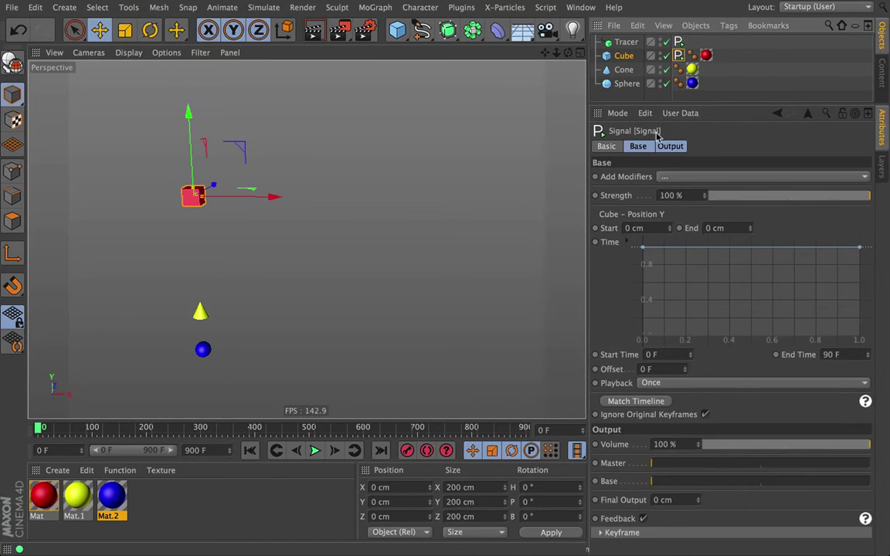
- Add a Cos modifier with 500 cm variation to the Signal tag and play the animation
left_click(677, 178)
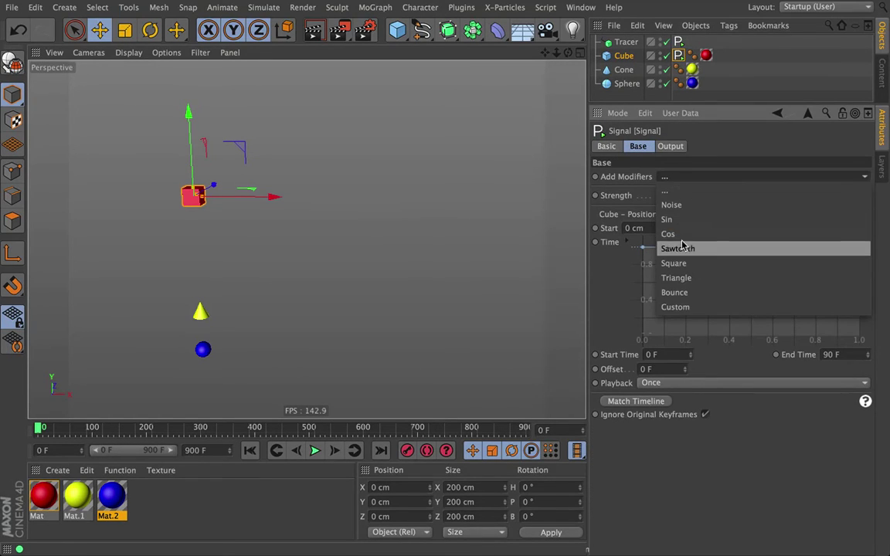
left_click(680, 234)
left_click(672, 147)
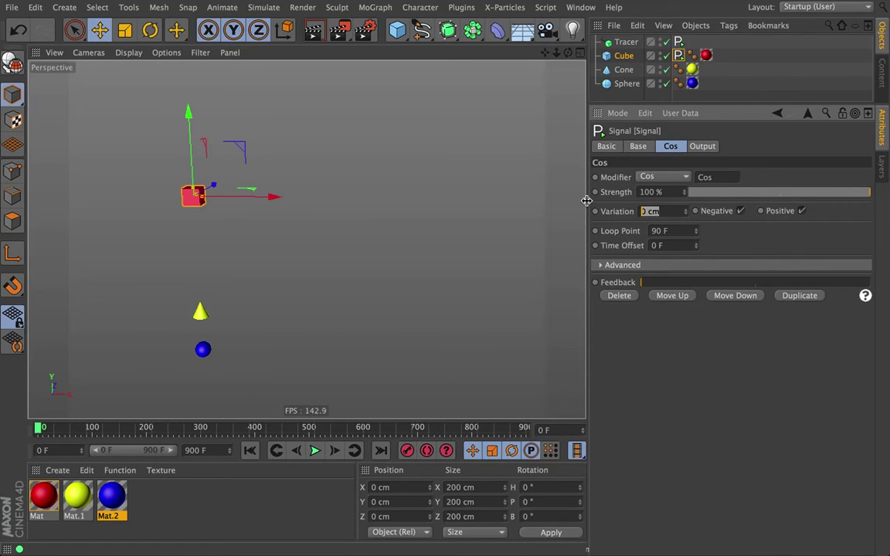
type("500")
key("Return")
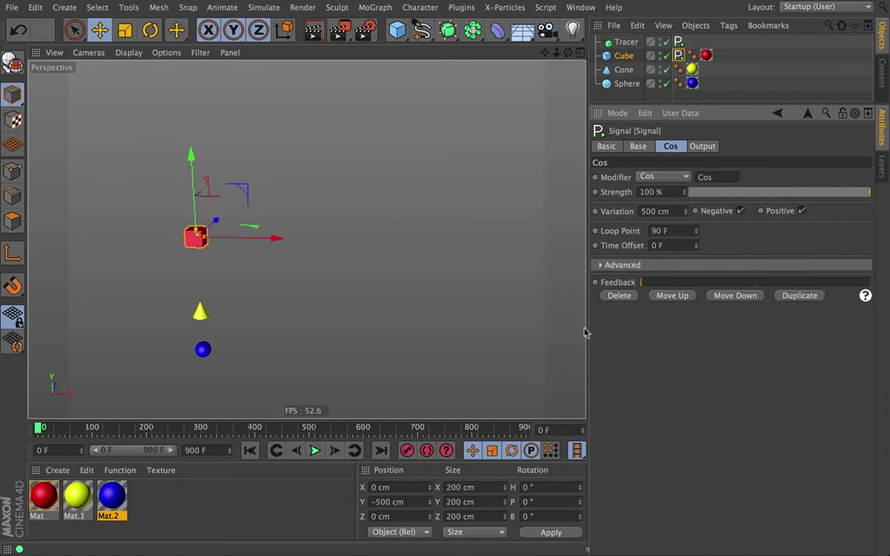
left_click(315, 450)
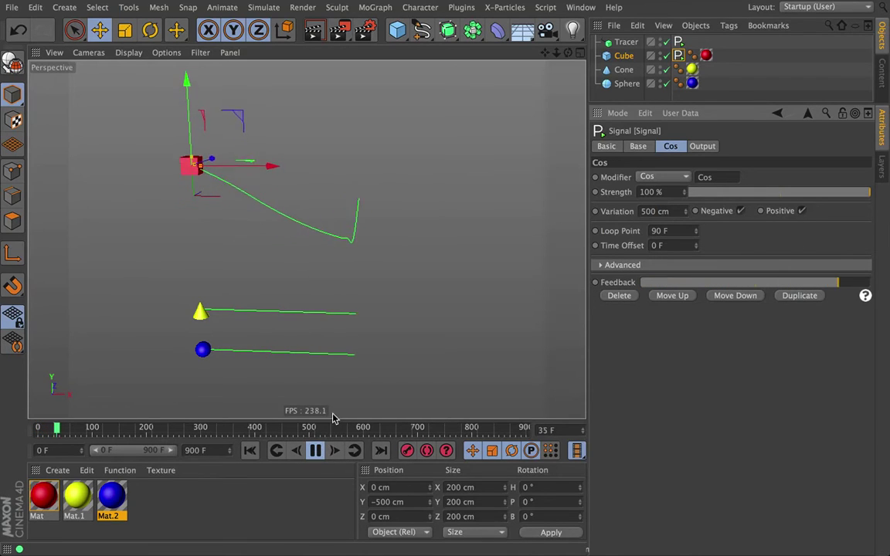
- Switch the signal modifier from Cos to Sin, back to Cos, then to Sawtooth
left_click(669, 179)
left_click(667, 208)
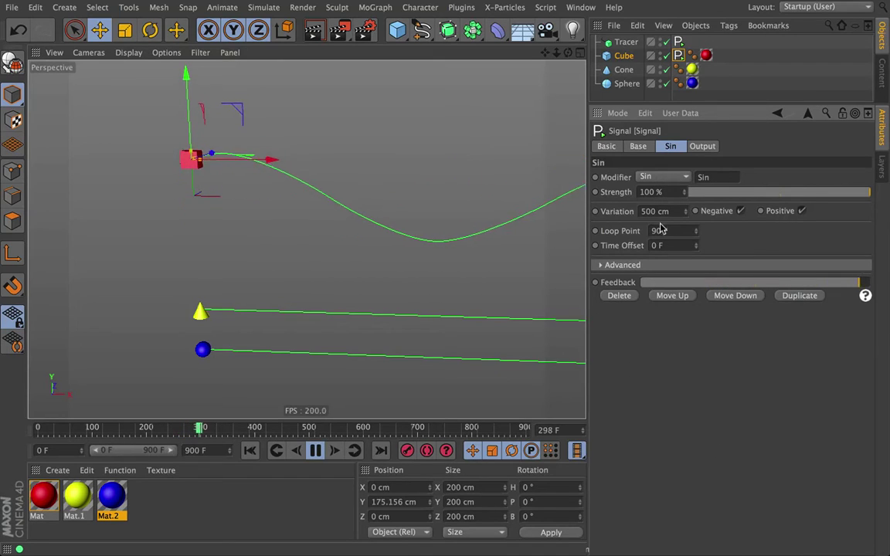
left_click(649, 178)
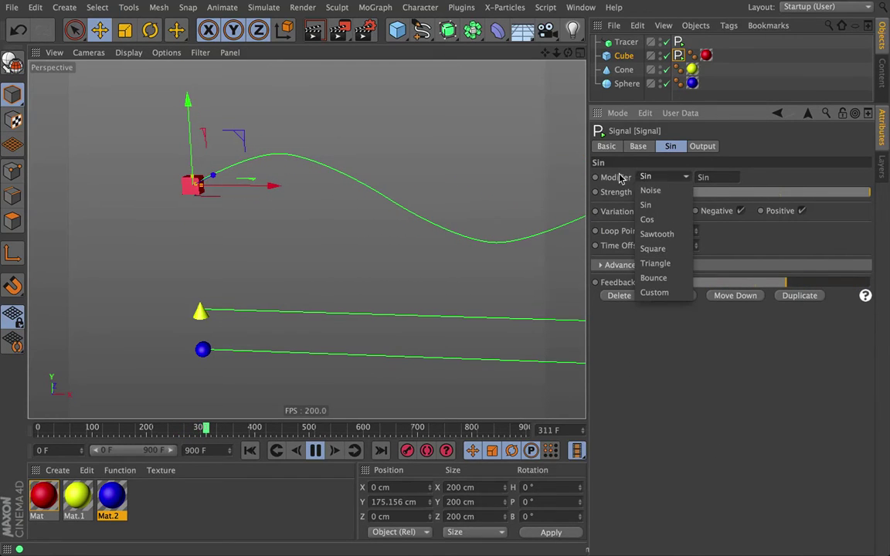
left_click(650, 177)
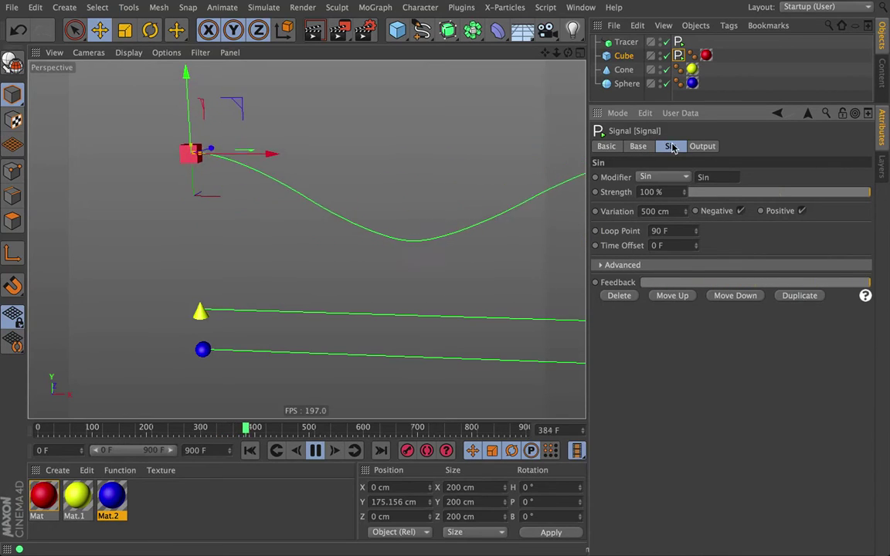
left_click(648, 177)
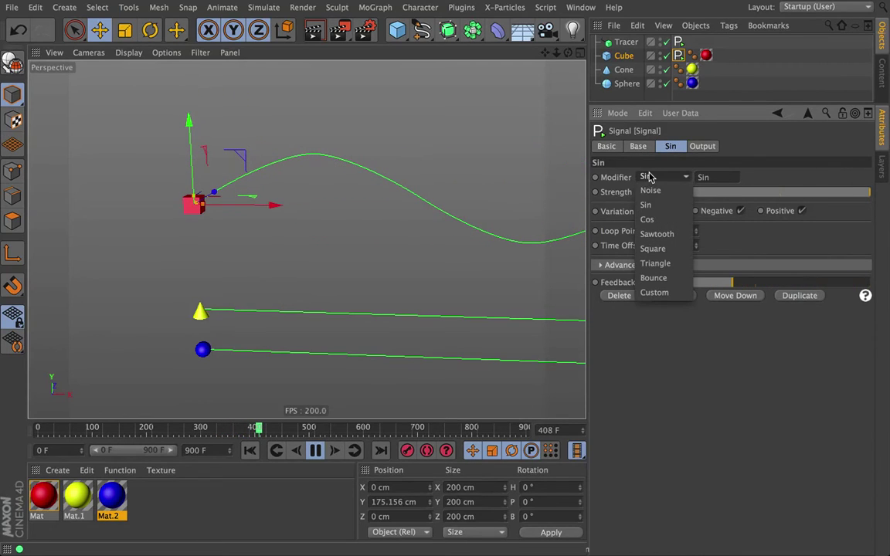
left_click(653, 220)
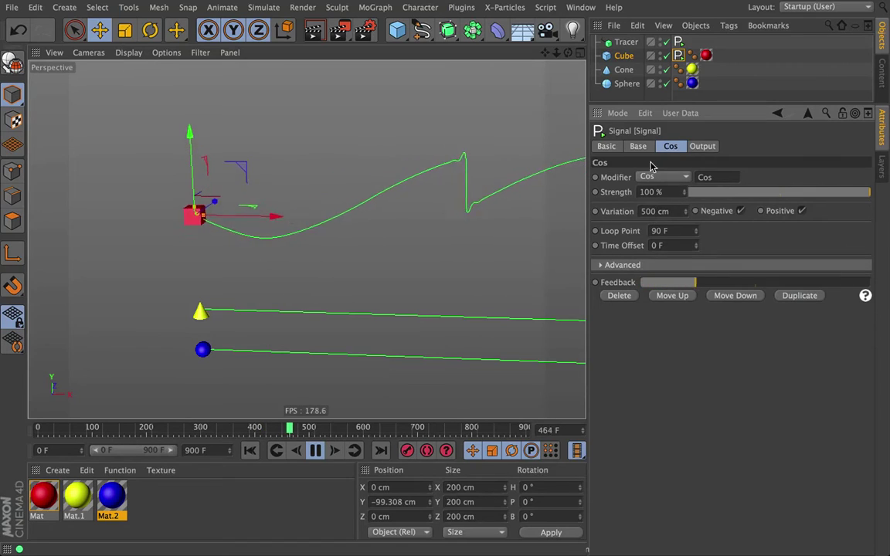
left_click(645, 177)
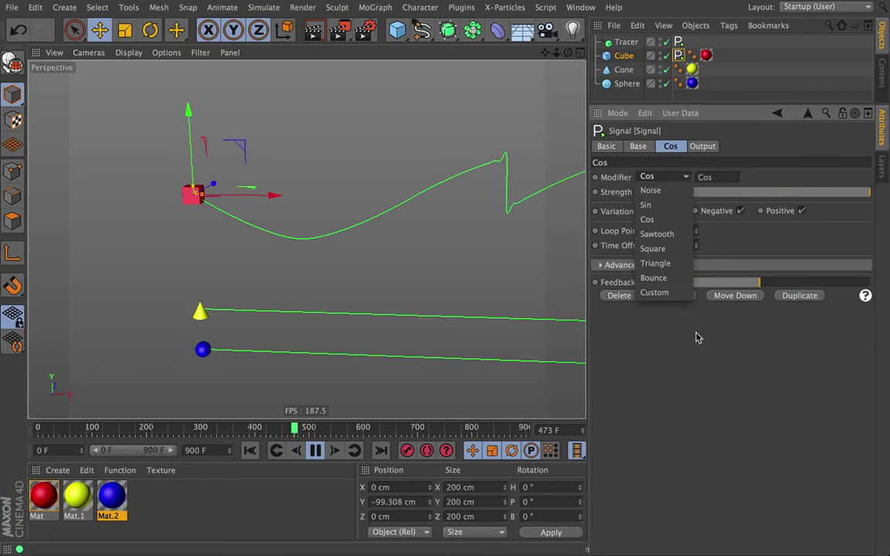
left_click(666, 234)
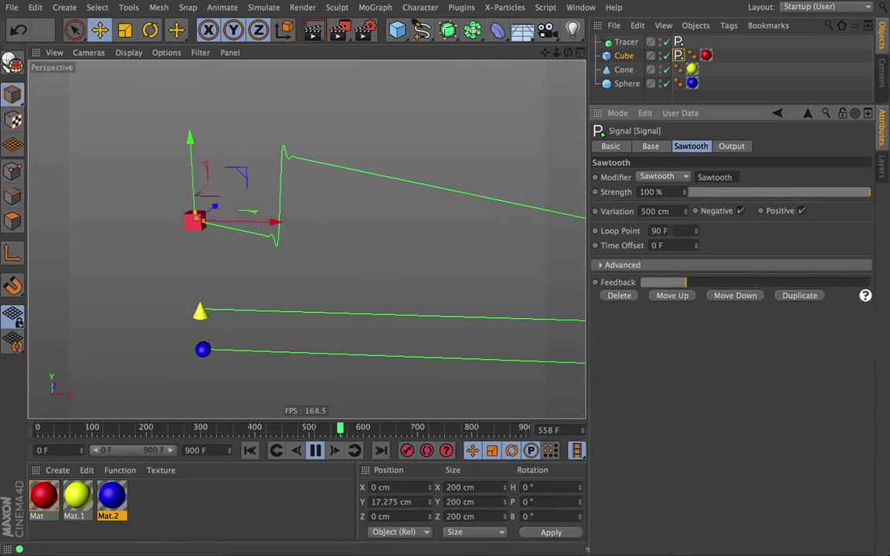
- Change the Tracer's spline Type from Cubic to Linear
left_click(625, 42)
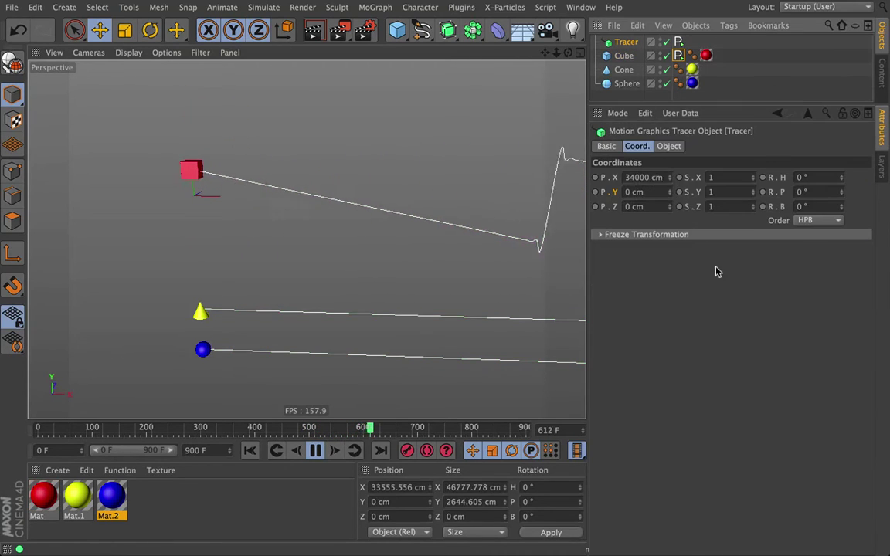
left_click(669, 146)
left_click(709, 310)
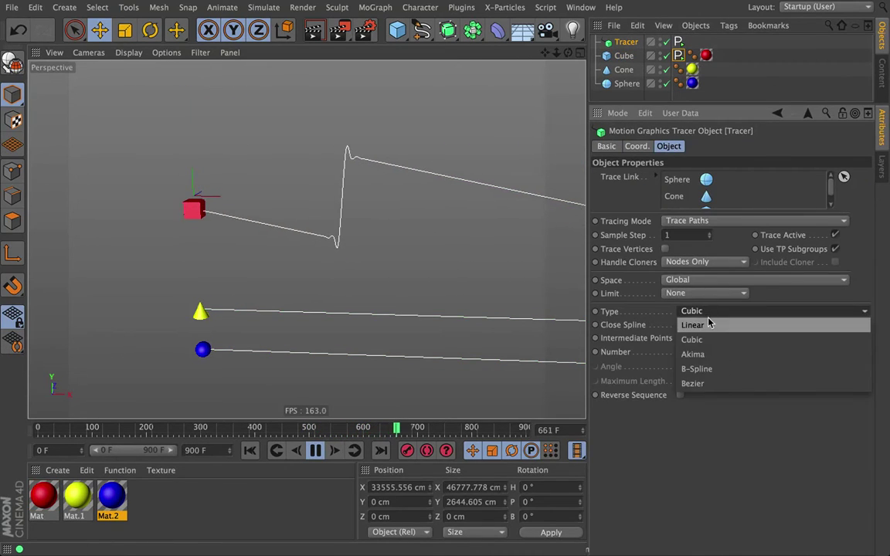
left_click(695, 320)
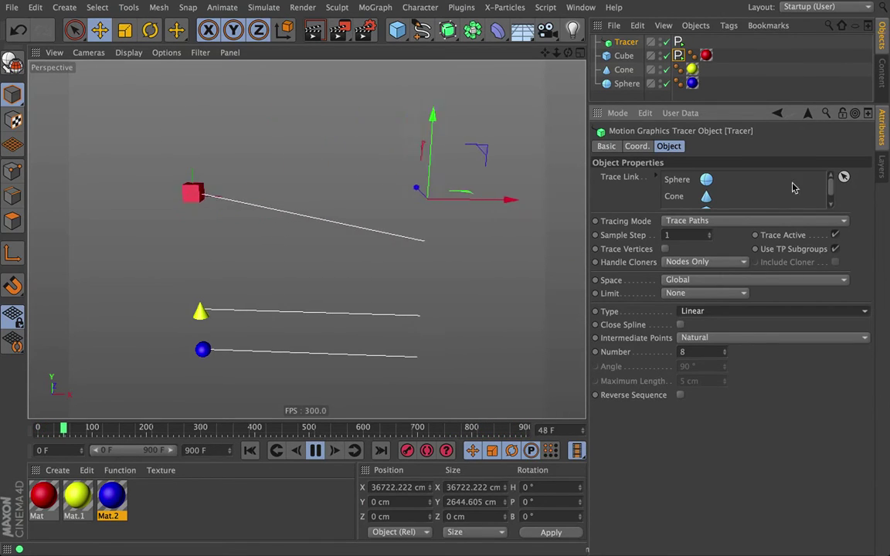
- On the Cube's Signal tag, set the Loop Point to 45 F, then to 25 F
left_click(777, 113)
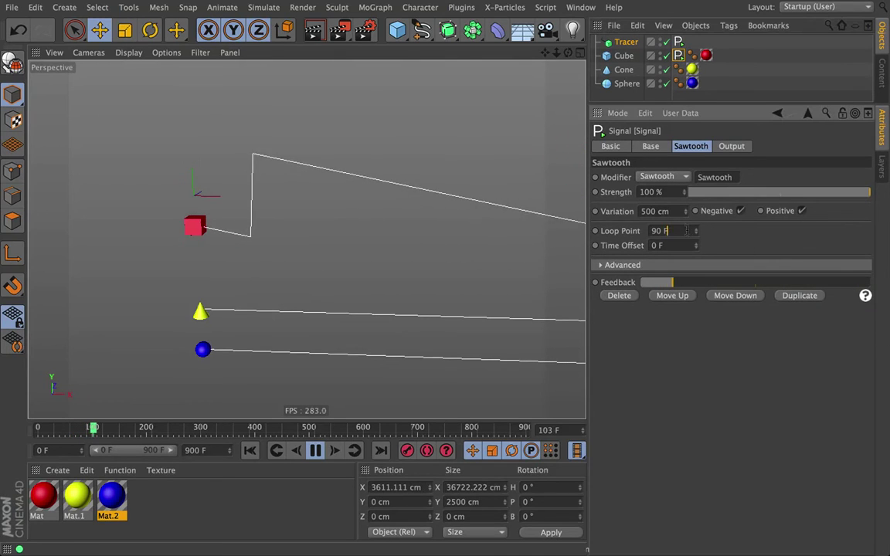
type("45")
key("Return")
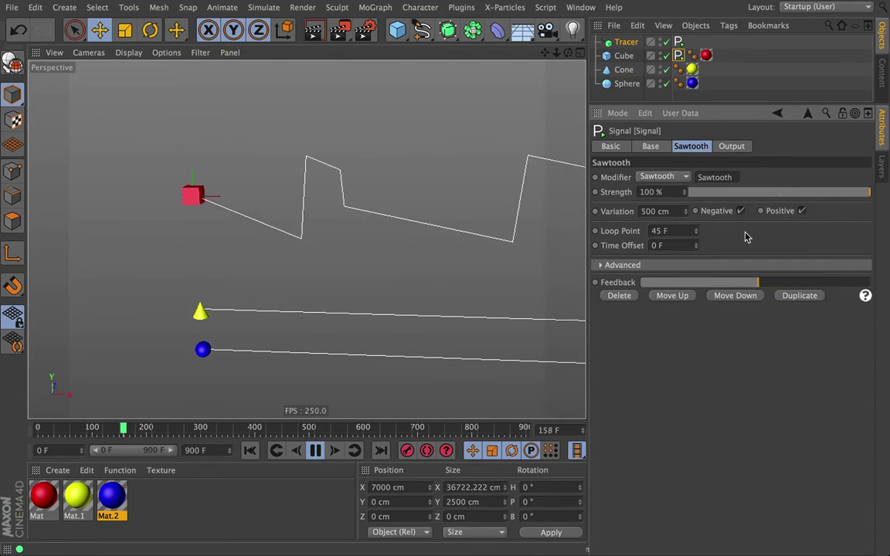
double_click(659, 231)
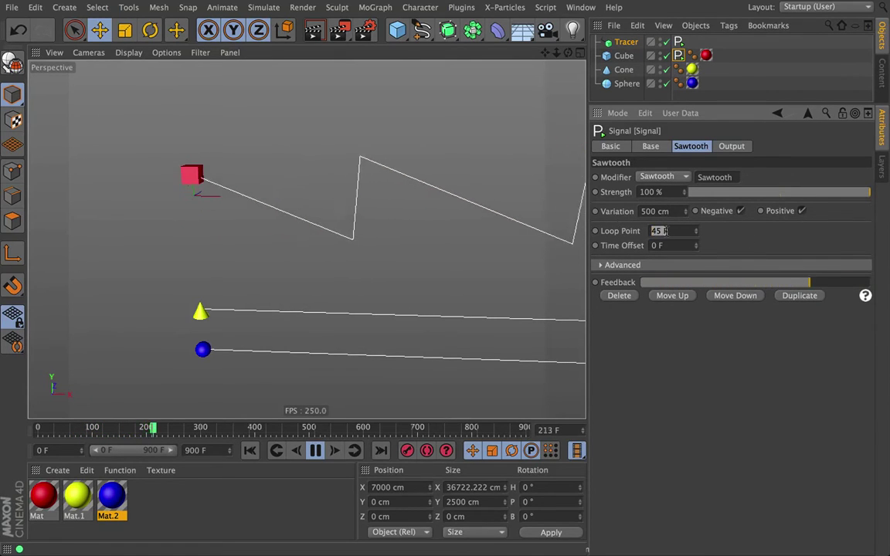
type("25")
key("Return")
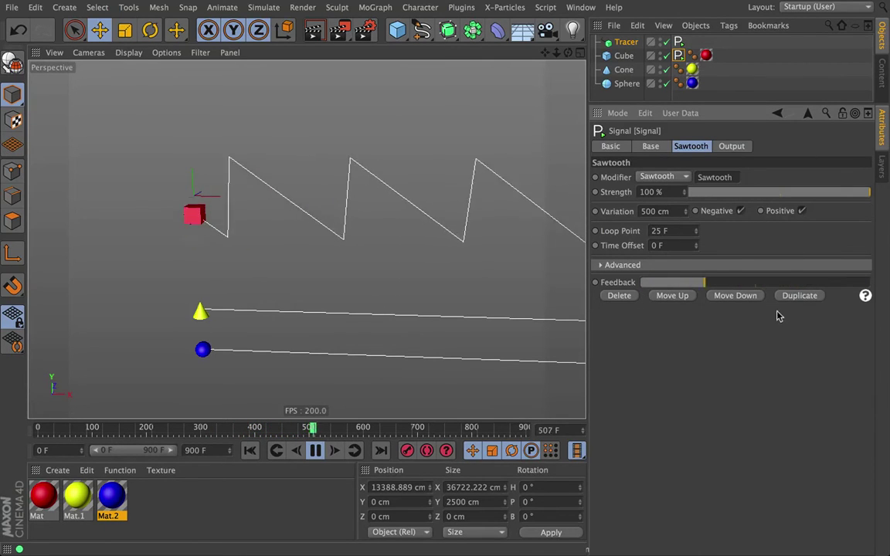
- Duplicate the Sawtooth as Sawtooth 2 with 100 cm variation and 5 F loop point, then delete it
left_click(796, 296)
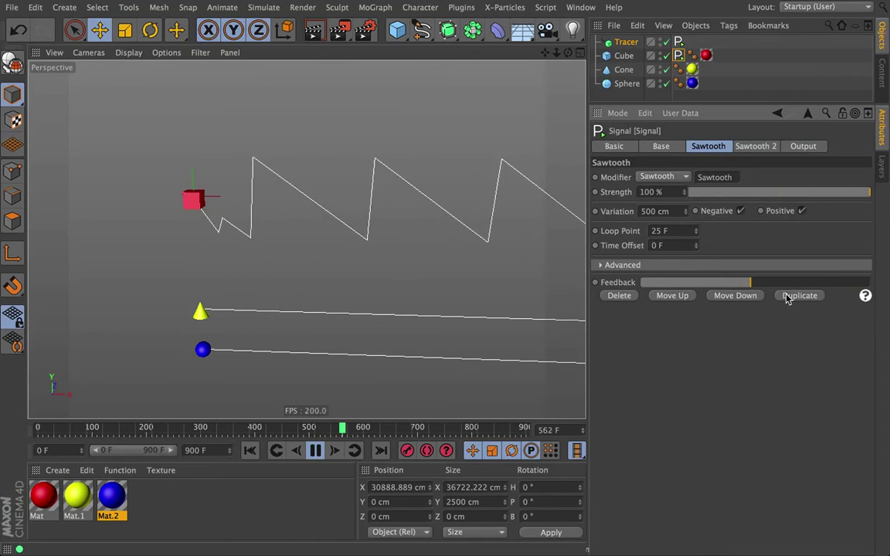
left_click(745, 148)
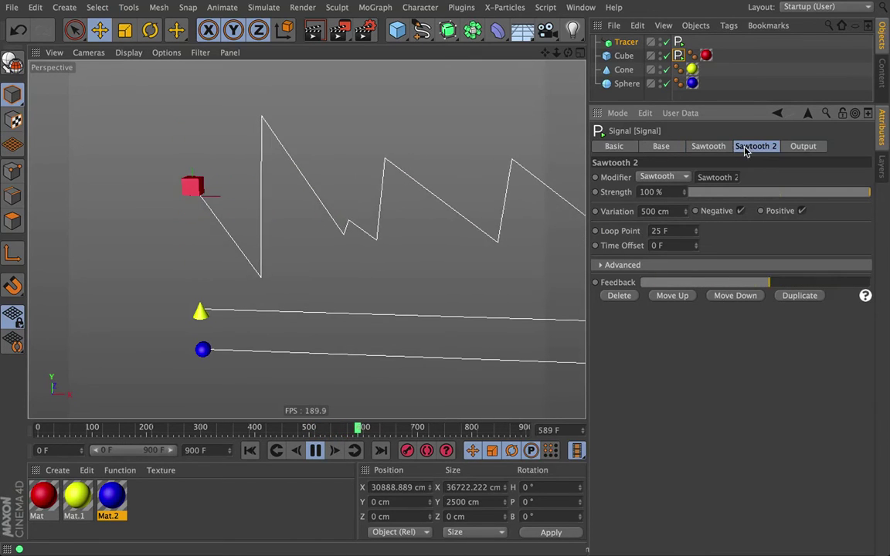
double_click(655, 211)
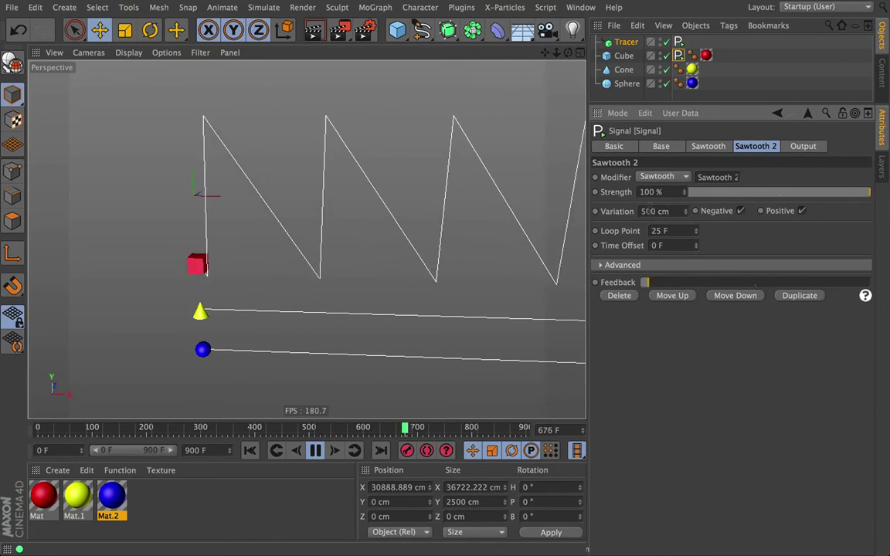
type("100")
key("Return")
double_click(687, 231)
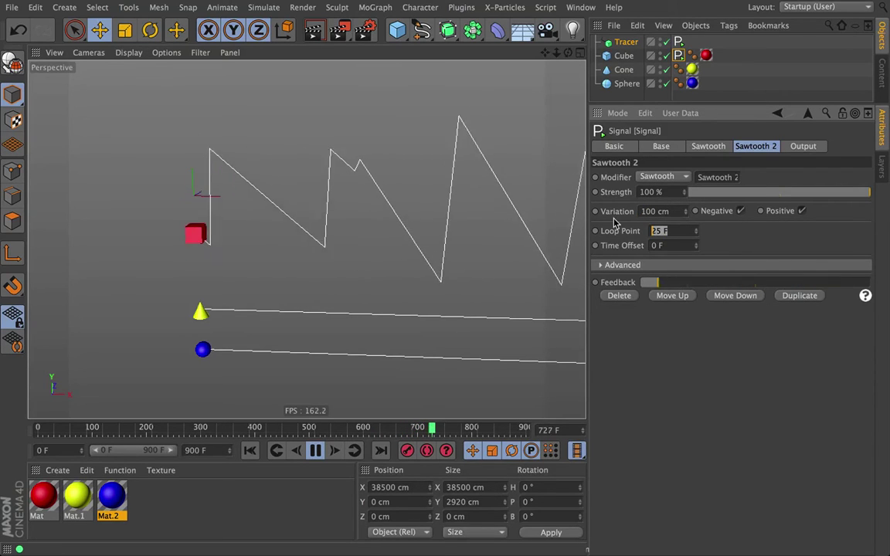
type("5")
key("Return")
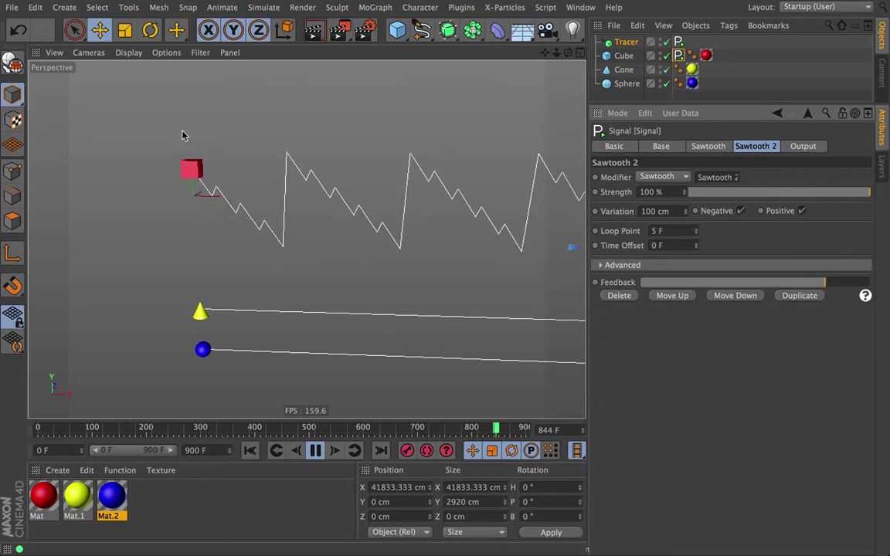
left_click(619, 297)
left_click(691, 146)
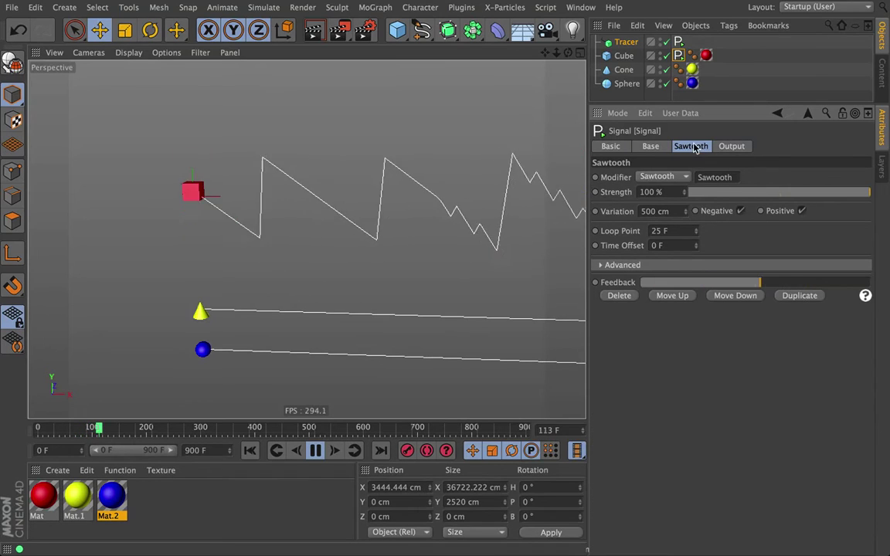
- Change the modifier to Square and add a Square 2 copy with 100 cm variation and 5 F loop point
left_click(654, 177)
left_click(676, 255)
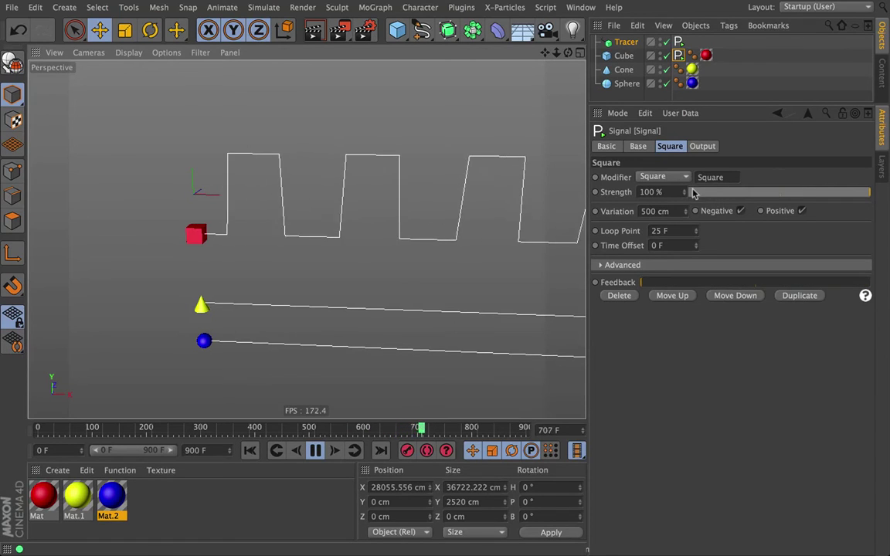
left_click(798, 298)
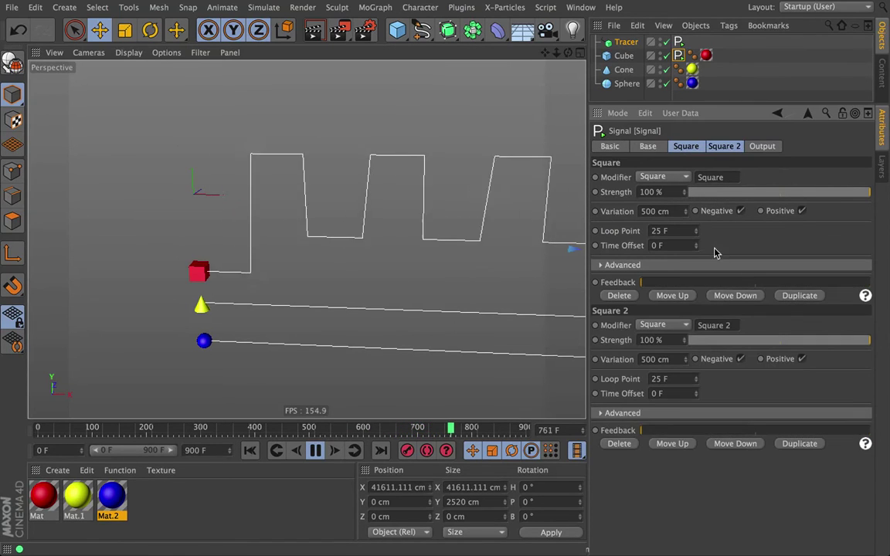
left_click(719, 147)
left_click(655, 211)
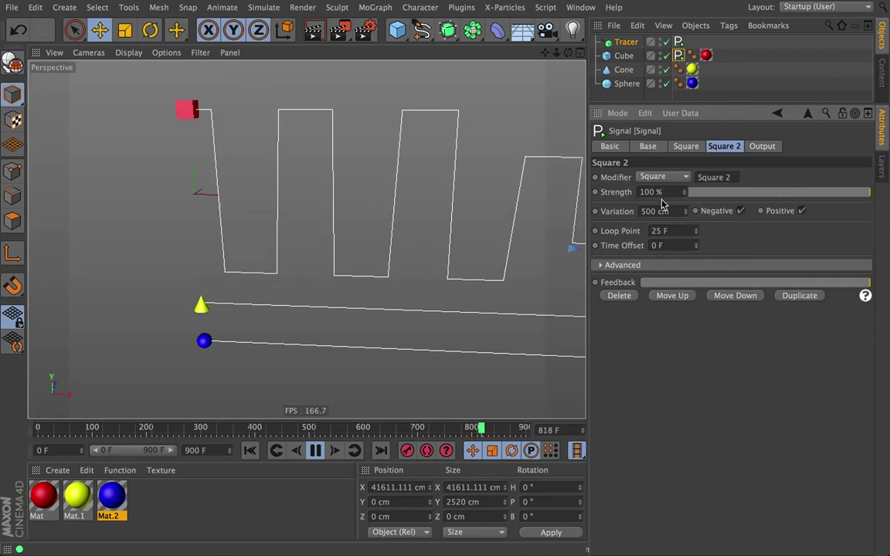
type("100")
left_click(680, 231)
type("5")
key("Return")
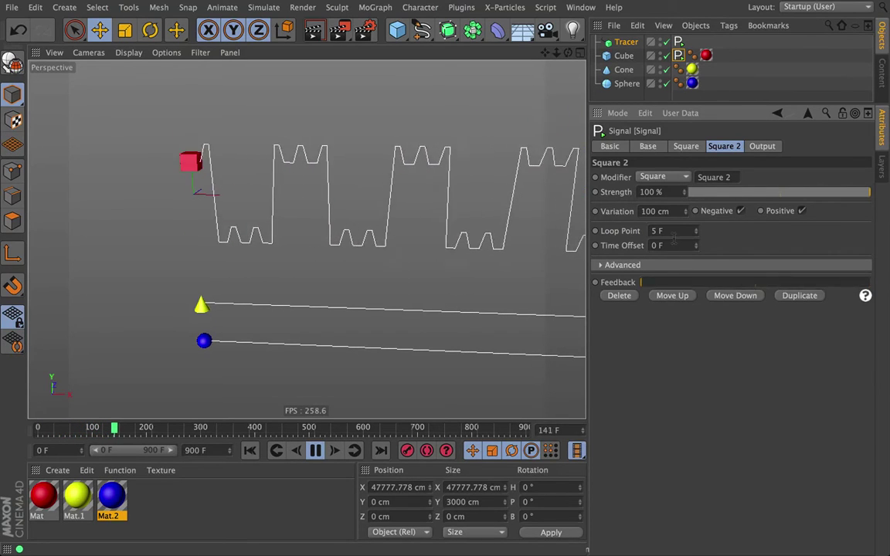
- Delete the trial Square 2 modifier, returning to the Square modifier settings
left_click(619, 295)
left_click(670, 146)
left_click(653, 178)
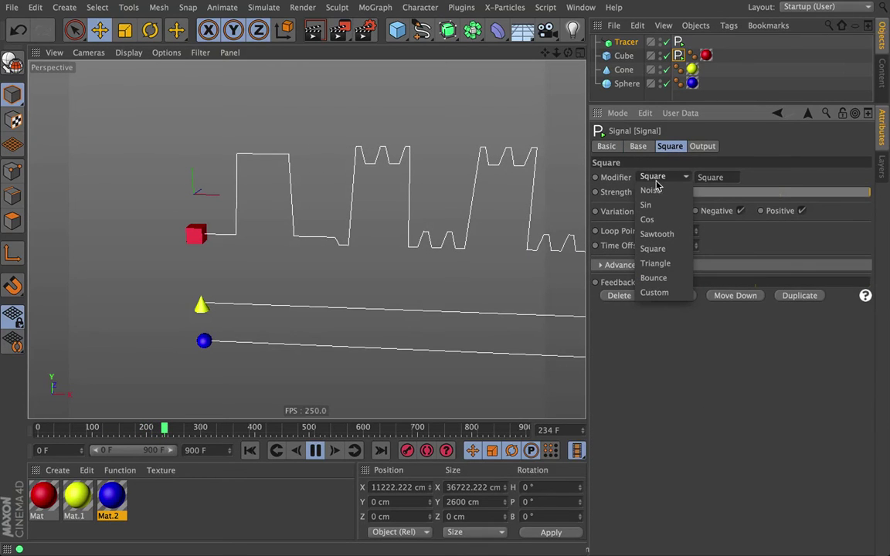
- Change the modifier to Triangle, then Bounce, and raise Feedback to about two-thirds
left_click(656, 263)
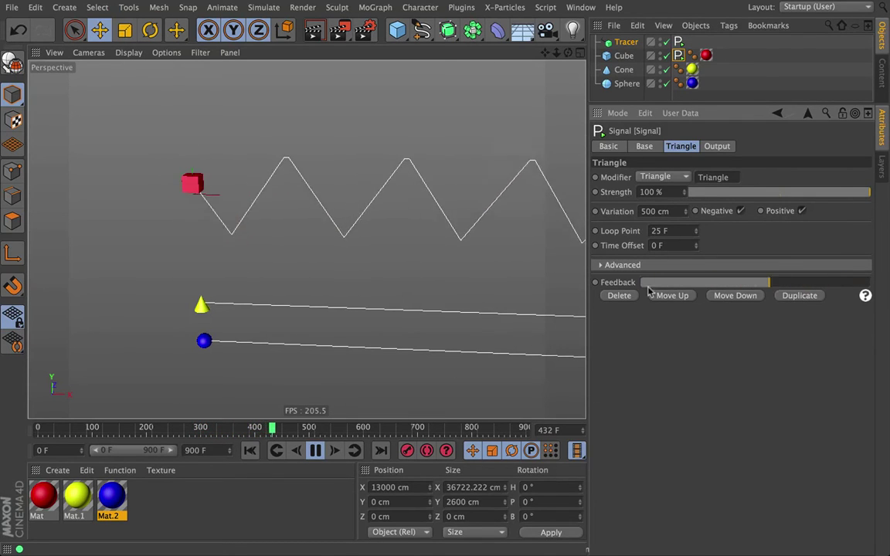
left_click(663, 177)
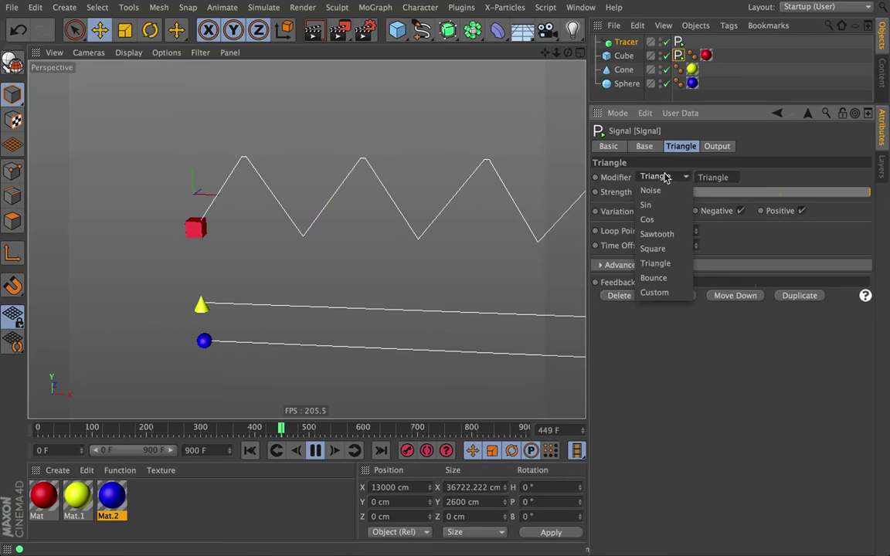
left_click(667, 278)
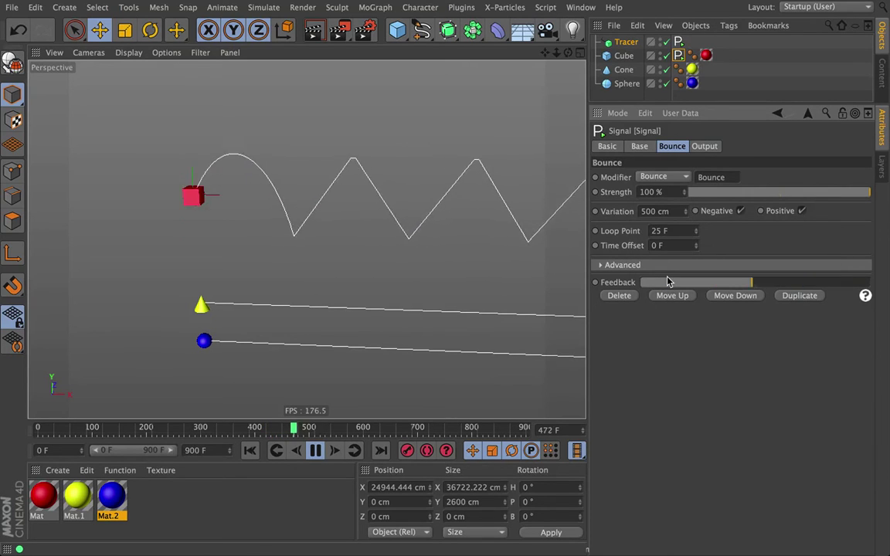
left_click_drag(668, 281, 646, 272)
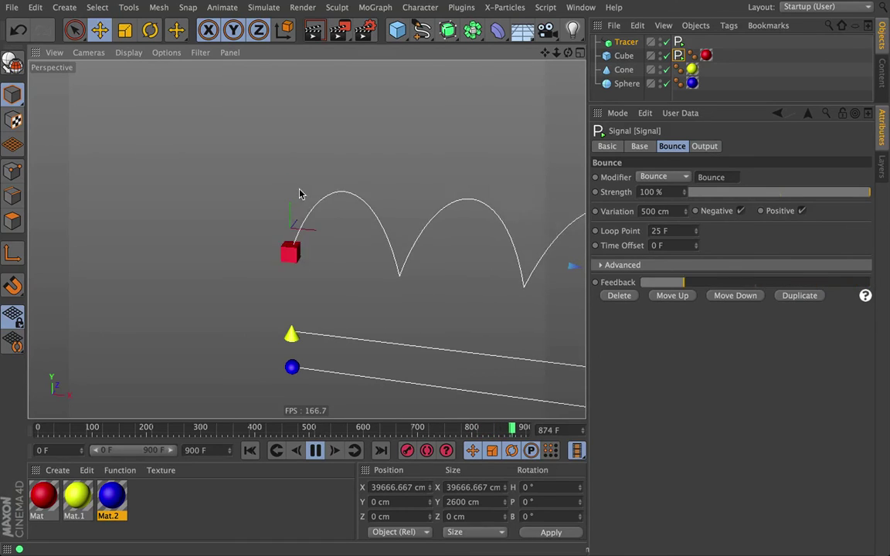
- Make the Advanced strength curve fall to zero, turn off Negative, and replay from frame 0
left_click(630, 265)
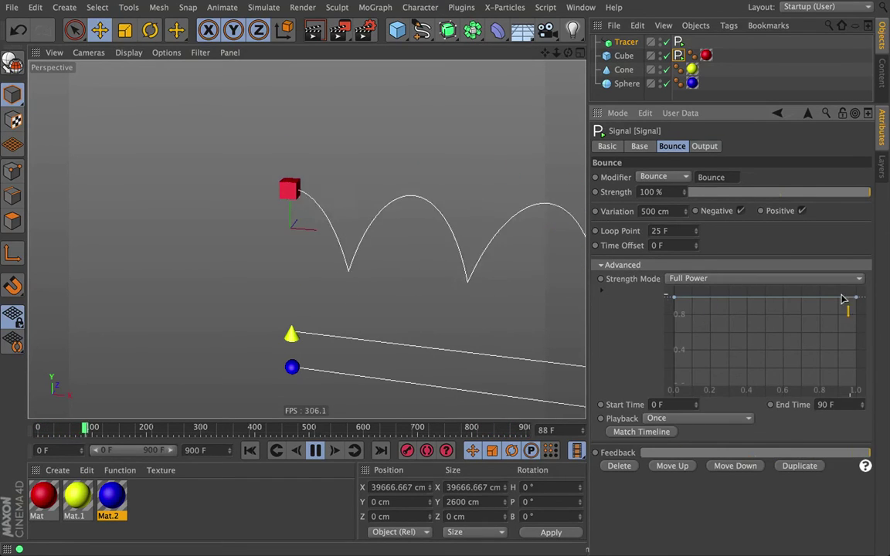
left_click_drag(852, 299, 855, 386)
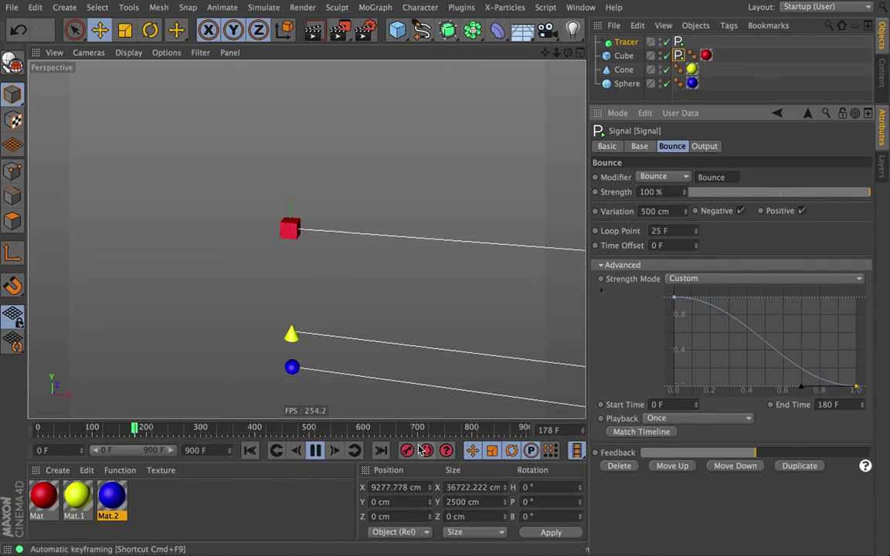
left_click(249, 452)
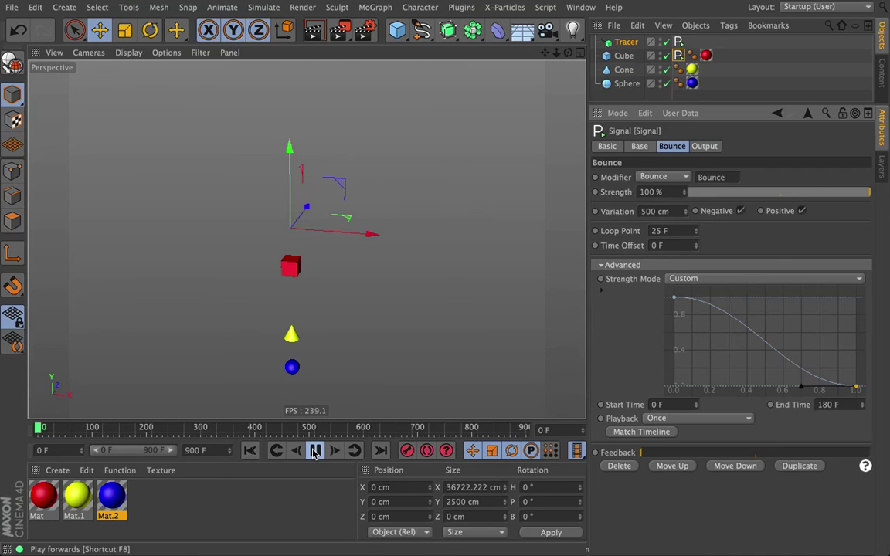
left_click(314, 451)
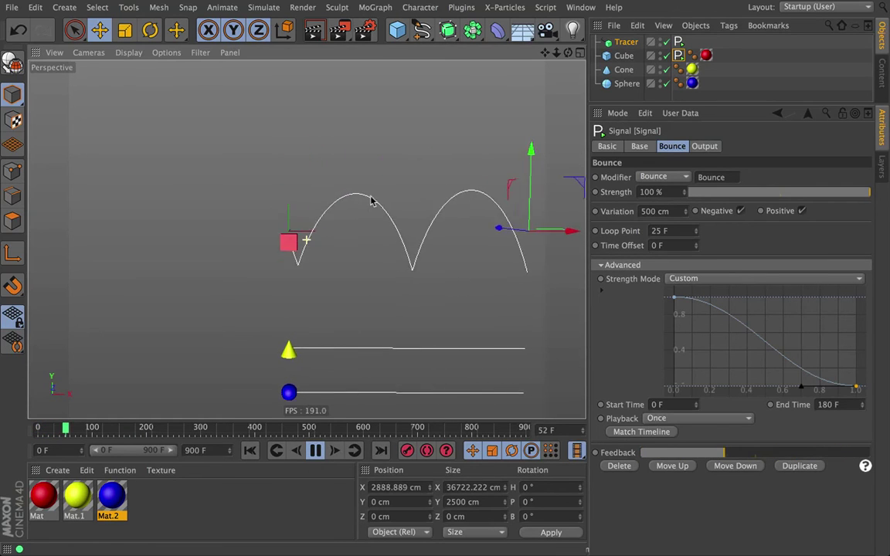
left_click(740, 211)
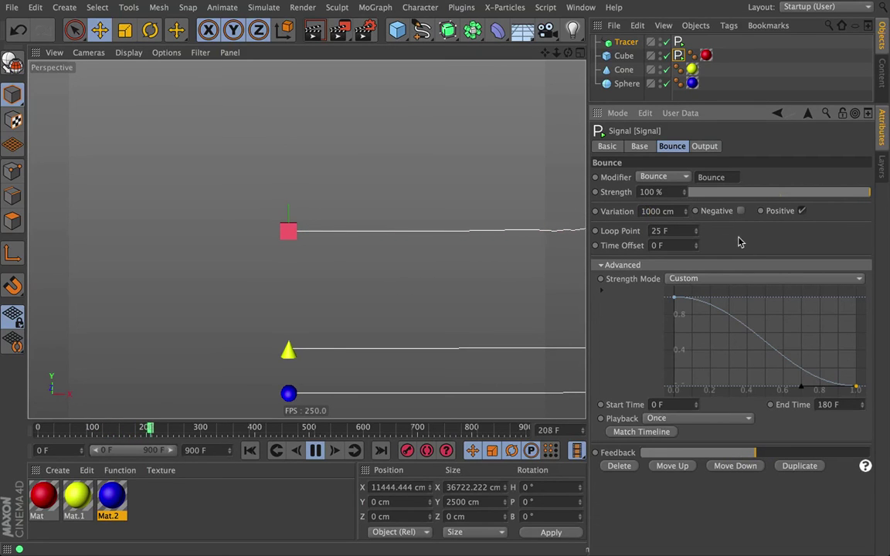
left_click(252, 451)
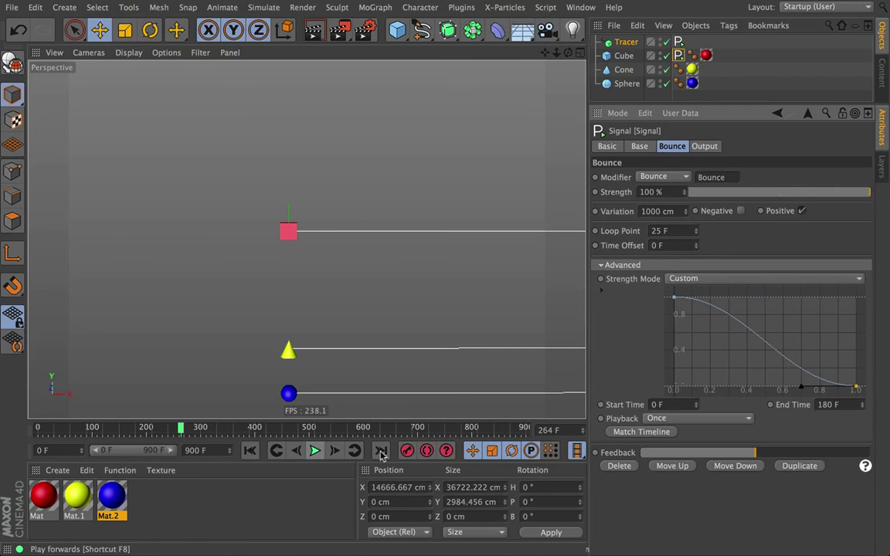
- Set the strength Playback to Pingpong and replay the animation from the start, recentering the view
left_click(680, 418)
left_click(684, 462)
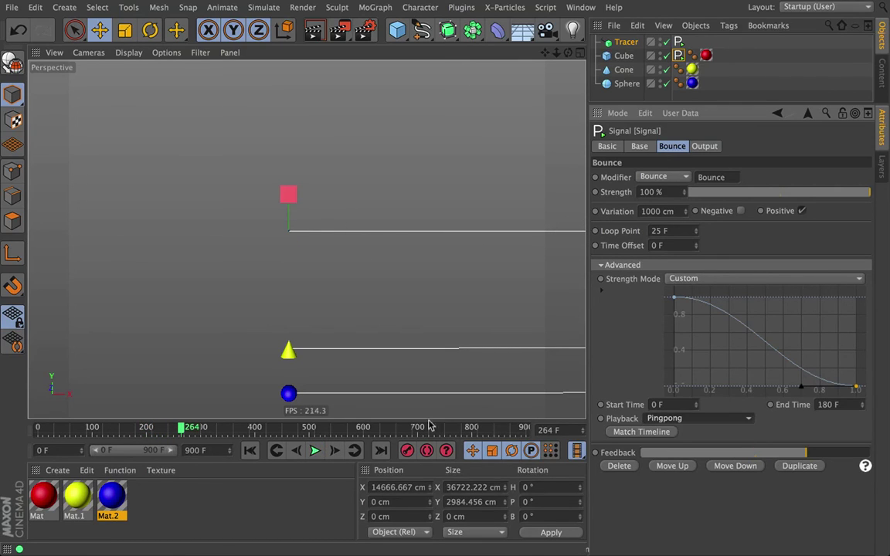
left_click(275, 450)
left_click(315, 450)
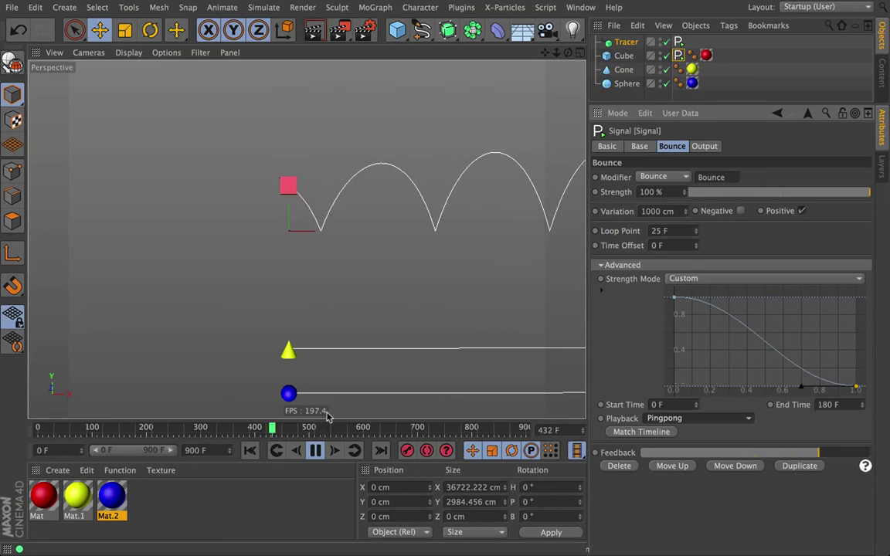
scroll(462, 268, "down", 5)
middle_click_drag(424, 242, 306, 241)
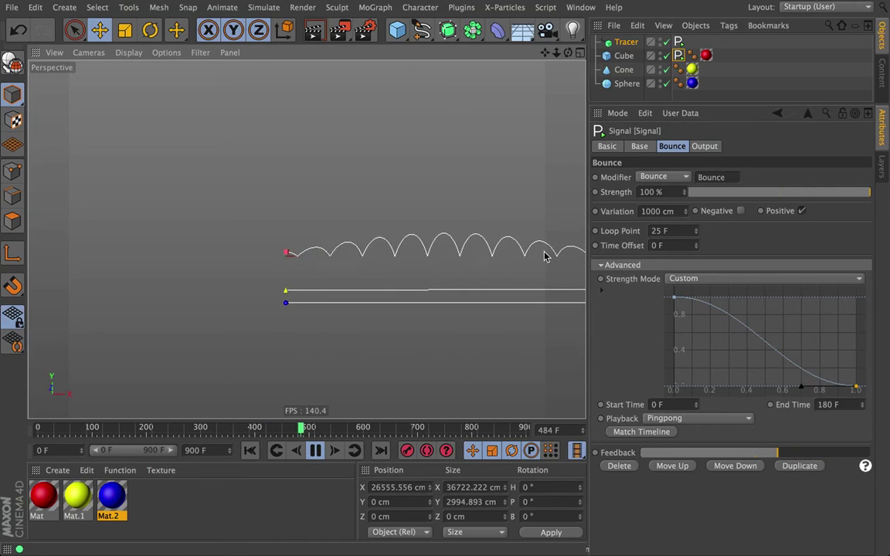
scroll(327, 260, "up", 5)
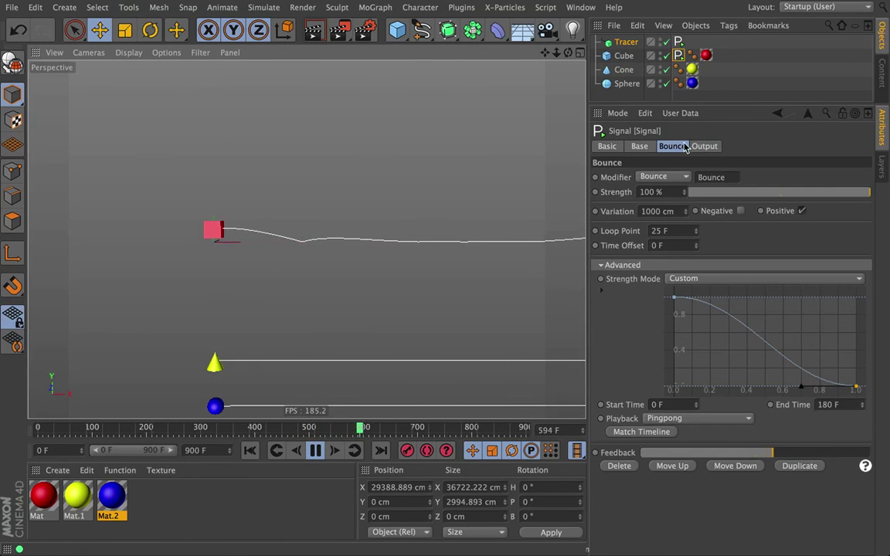
- Try lowering the Bounce Feedback amount, then undo the change
left_click(662, 177)
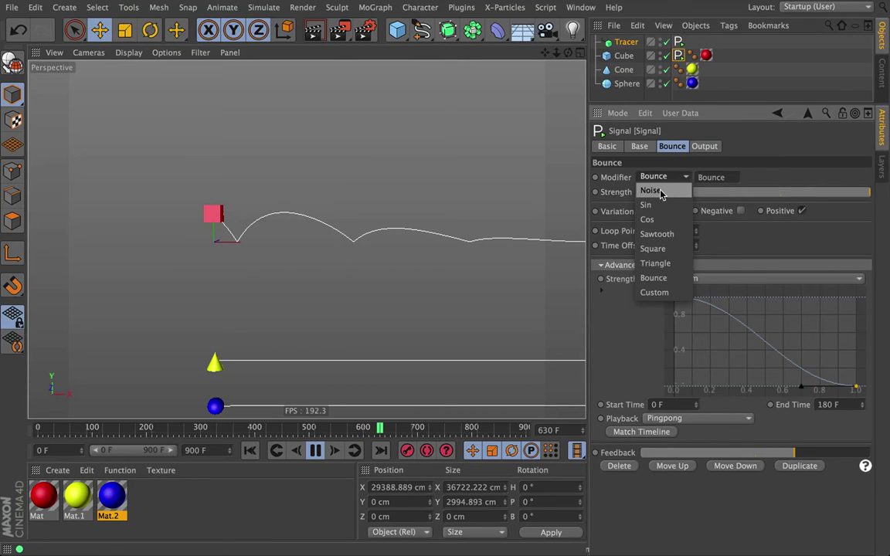
left_click(793, 252)
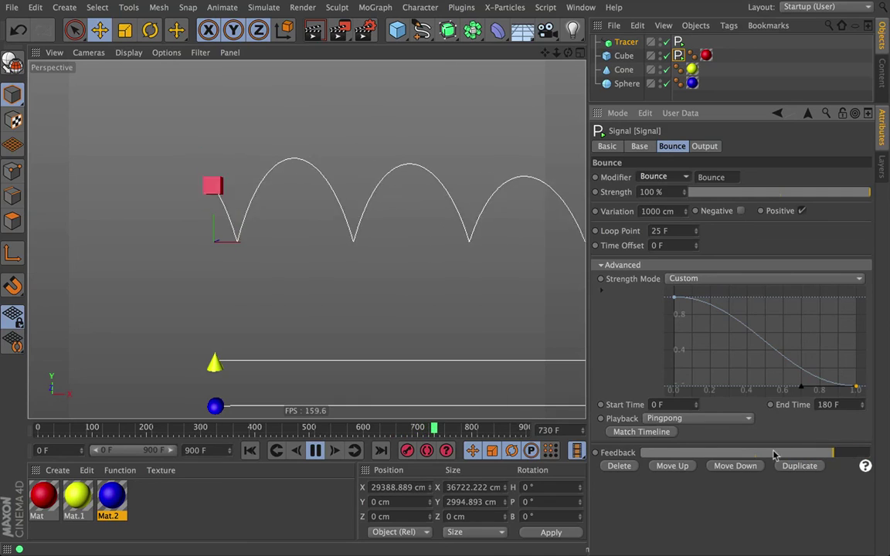
left_click_drag(775, 455, 711, 462)
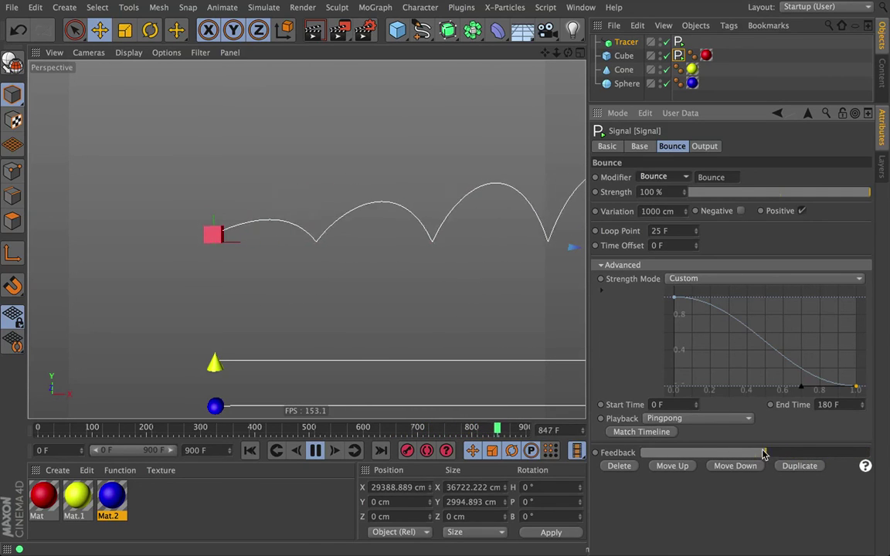
key("ctrl+z")
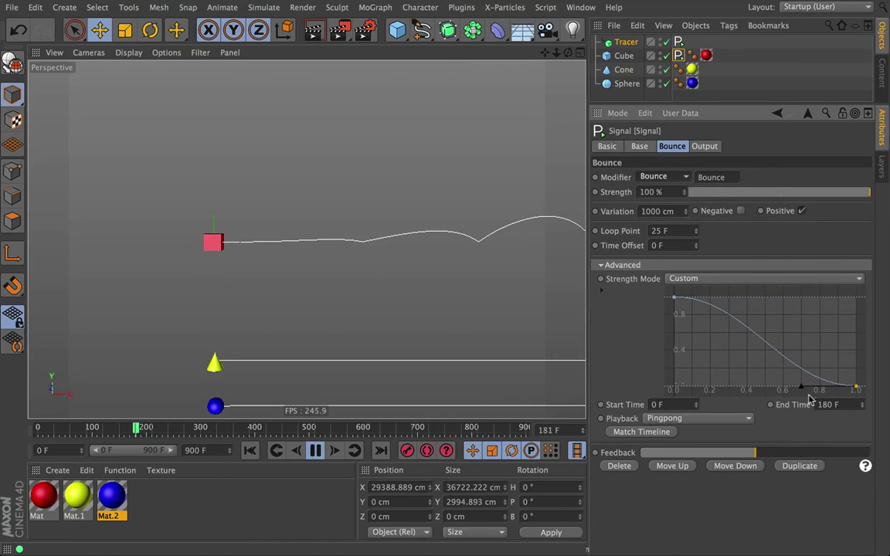
- Switch the Bounce Strength Mode back to Full Power and collapse the Advanced strength settings
left_click(709, 278)
left_click(691, 292)
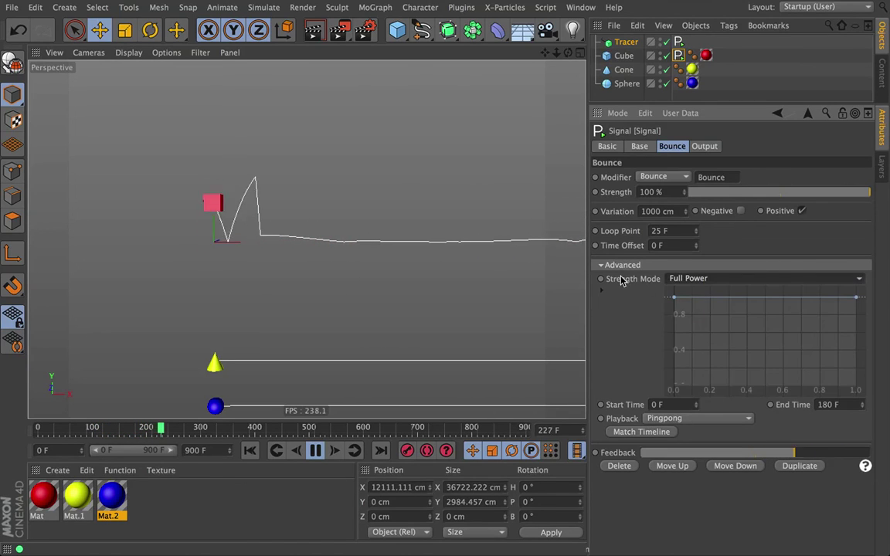
left_click(600, 265)
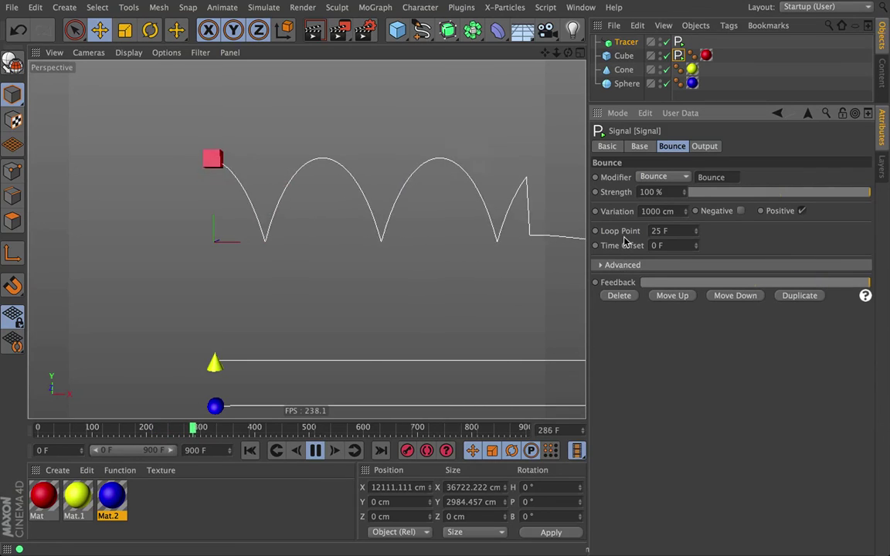